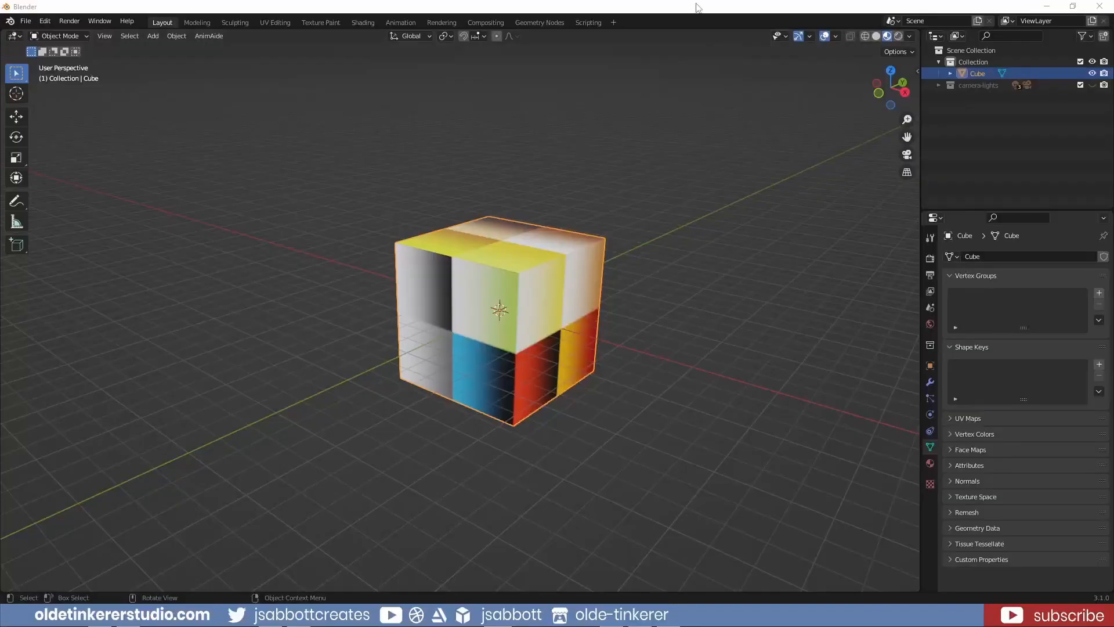
# Add a Motion Tracking workspace from the VFX workspace category
pyautogui.click(614, 23)
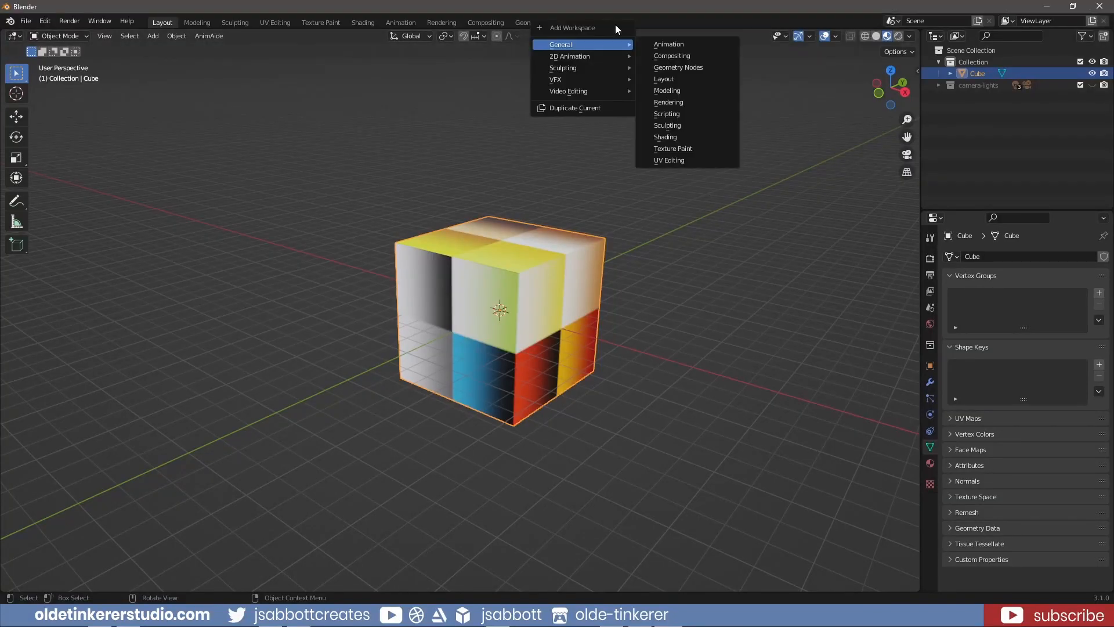
pyautogui.moveTo(599, 82)
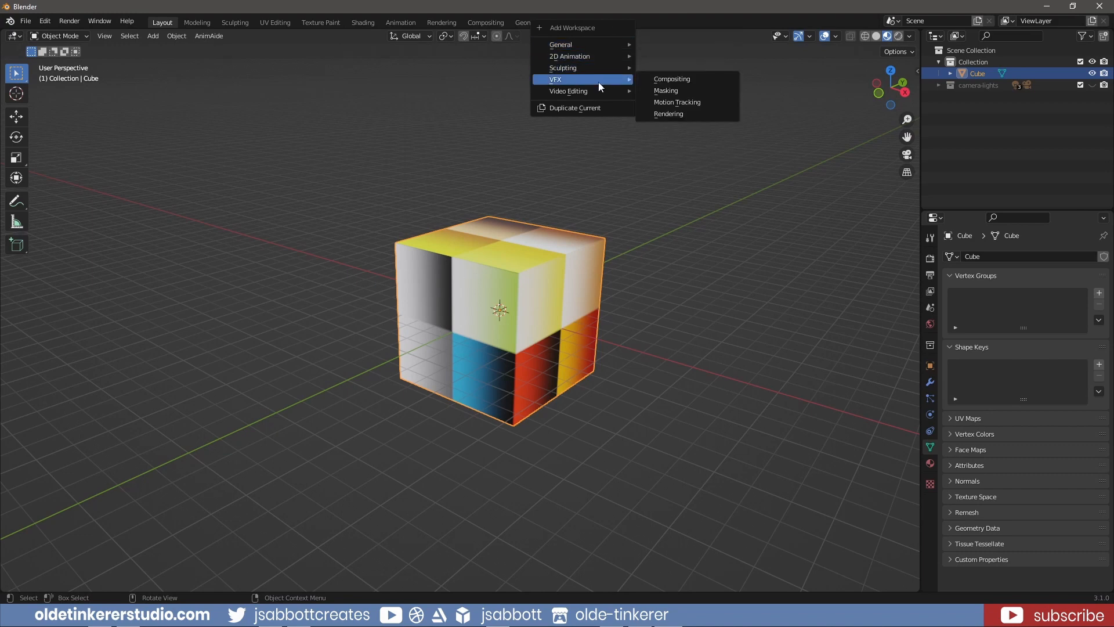
pyautogui.click(687, 103)
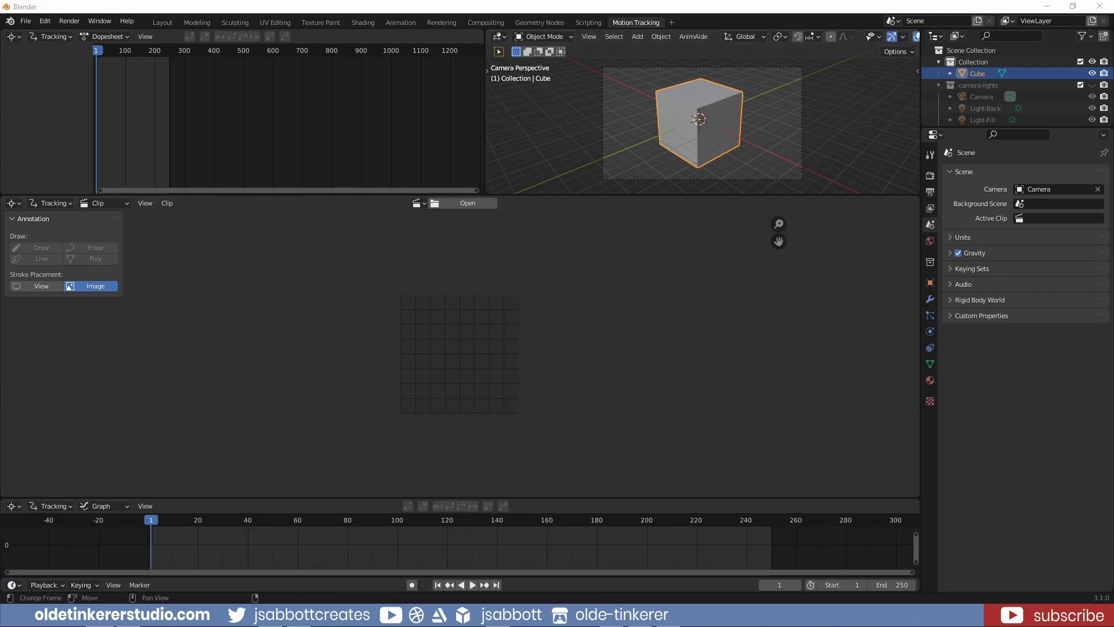
# Load video.mp4 as the movie clip and fit the whole frame in the clip editor
pyautogui.moveTo(321, 335); pyautogui.dragTo(411, 340)
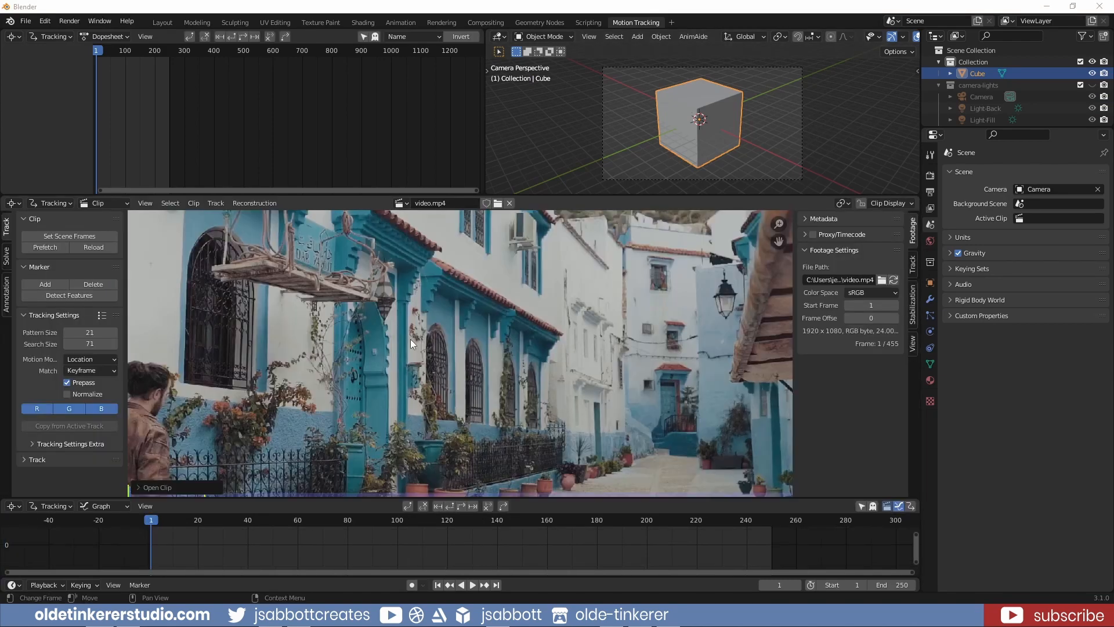
pyautogui.click(393, 316)
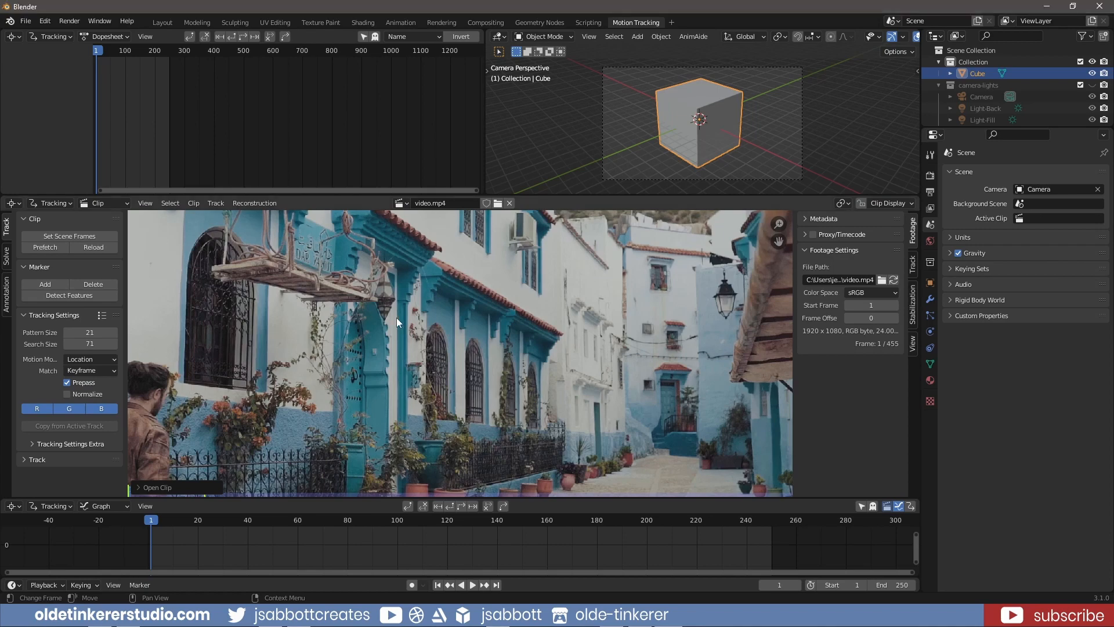
pyautogui.press('Home')
pyautogui.scroll(-1, 397, 318)
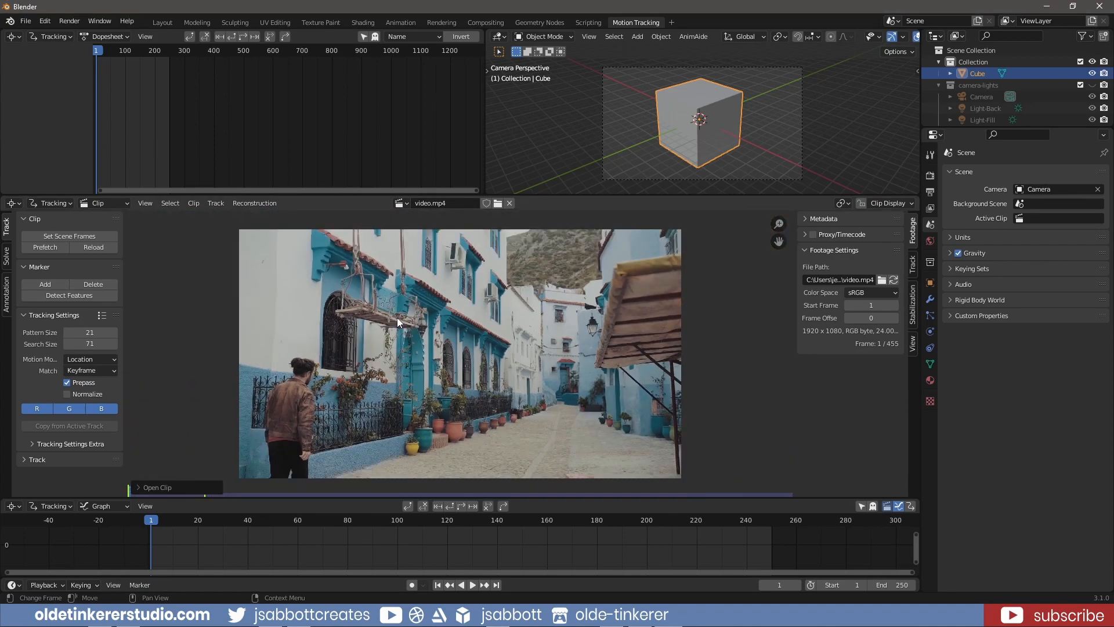
# Set the output frame rate to 24 fps and match the scene's frame range to the clip's length
pyautogui.click(930, 192)
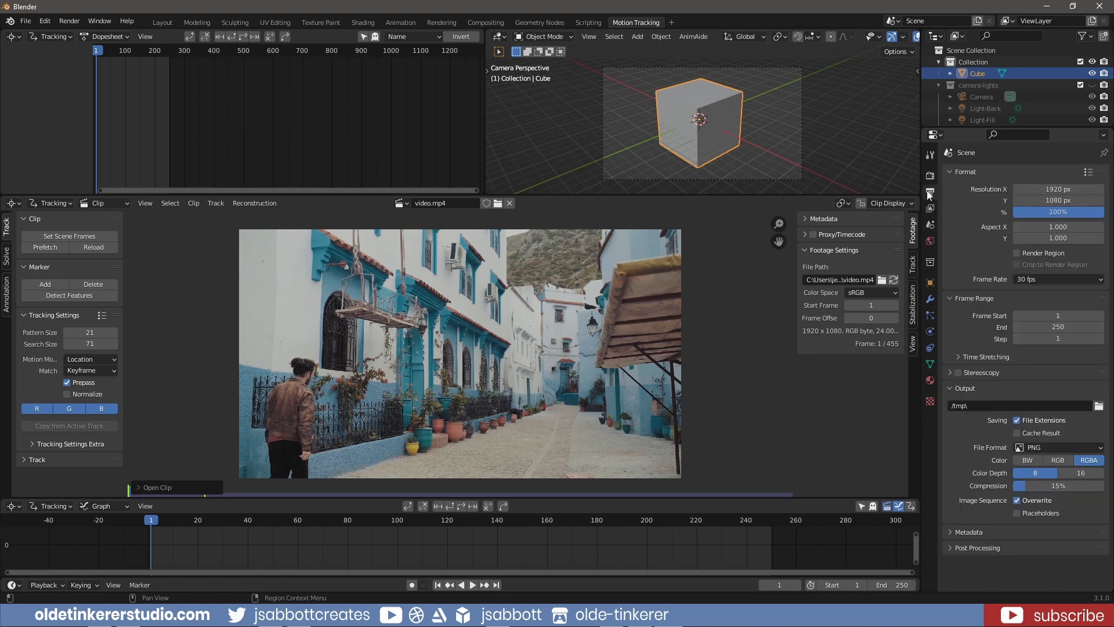
pyautogui.click(1033, 279)
pyautogui.click(1037, 304)
pyautogui.click(81, 237)
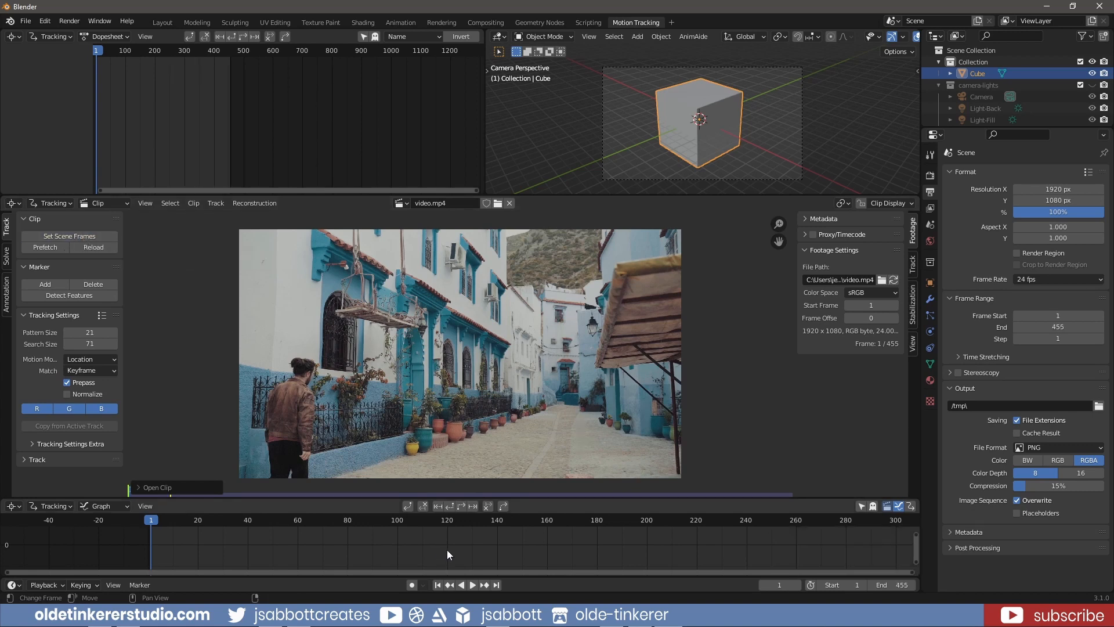
# Play the opening part of the footage to check the camera movement and return to frame 1
pyautogui.scroll(-1, 443, 543)
pyautogui.scroll(-2, 440, 539)
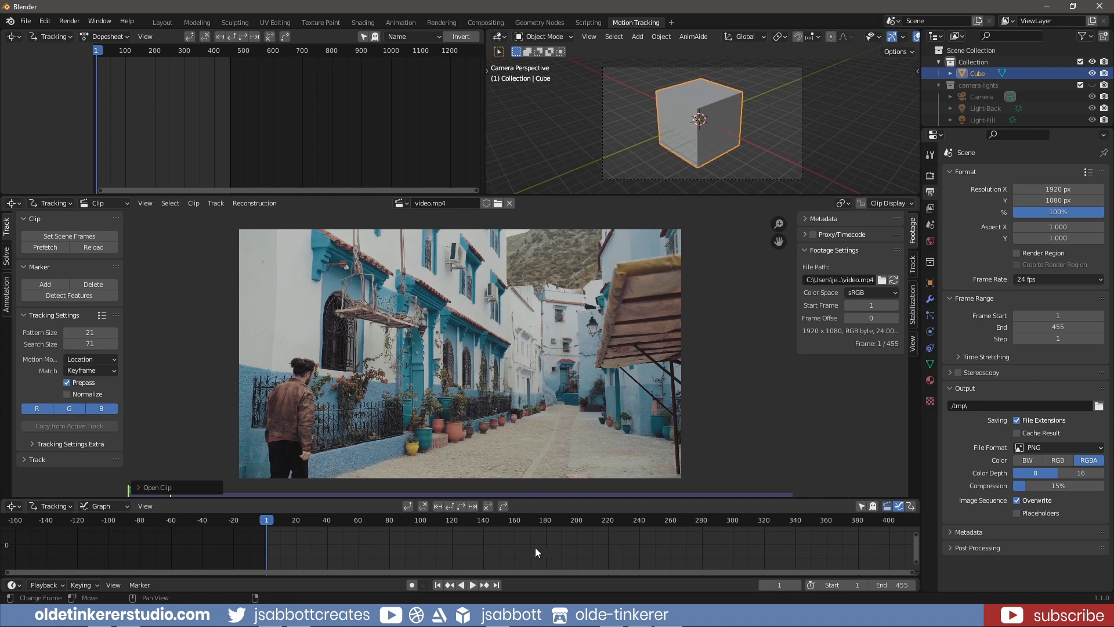
pyautogui.moveTo(535, 548); pyautogui.dragTo(424, 551, button='middle')
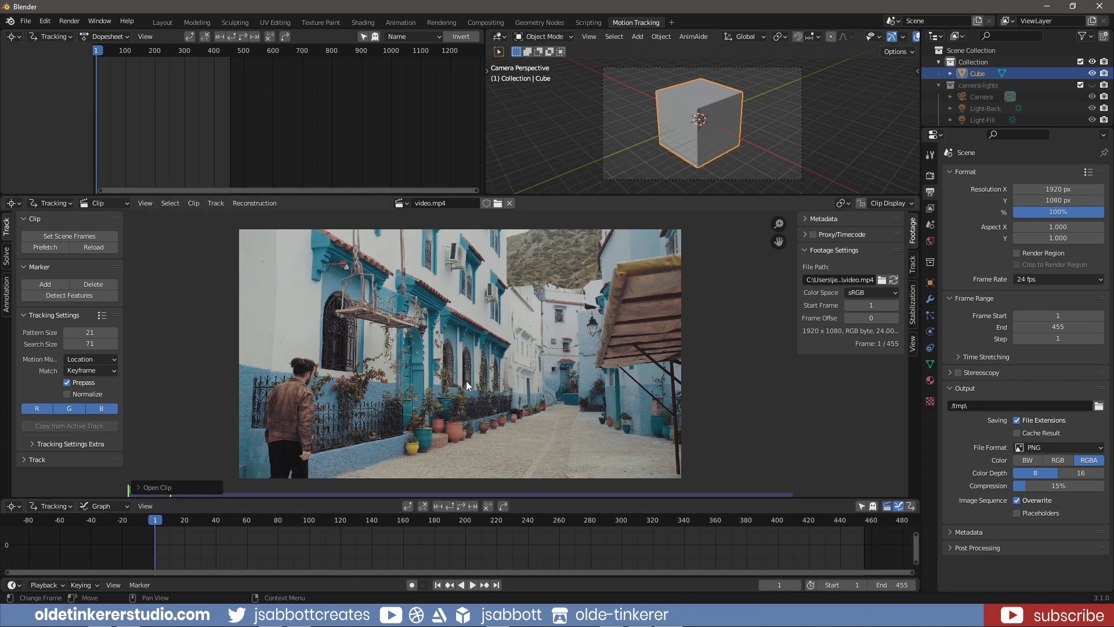
pyautogui.click(466, 586)
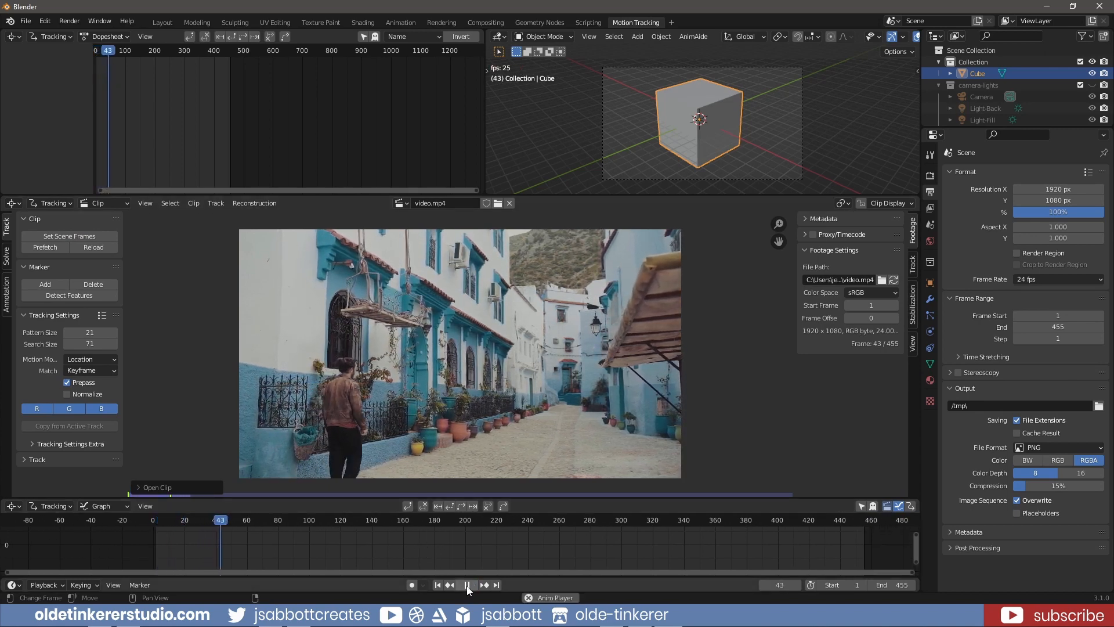
pyautogui.click(466, 585)
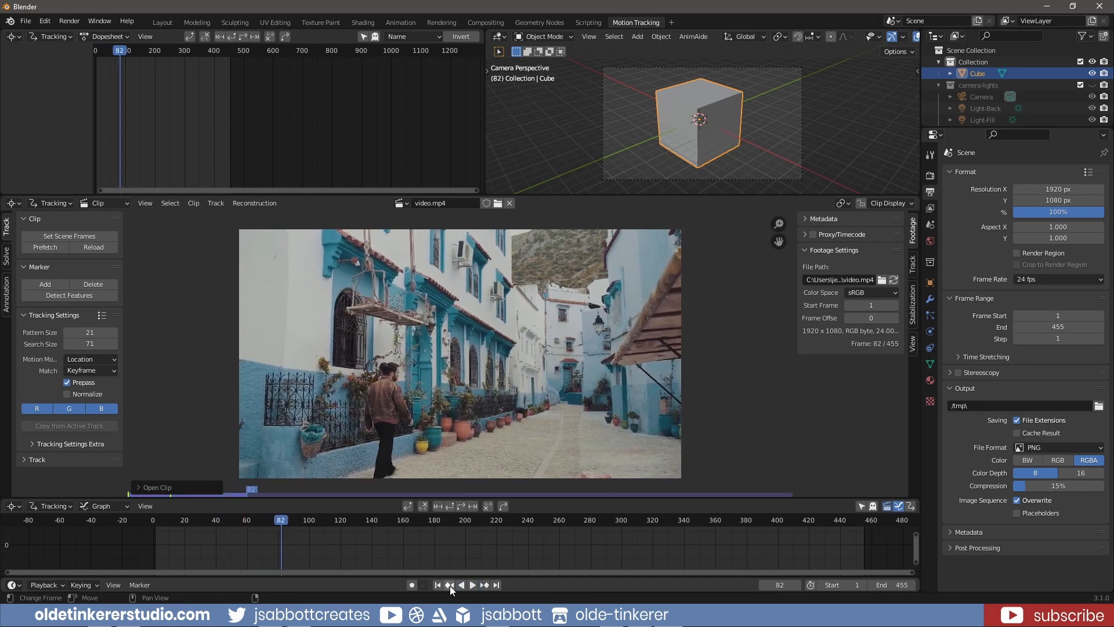
pyautogui.click(438, 586)
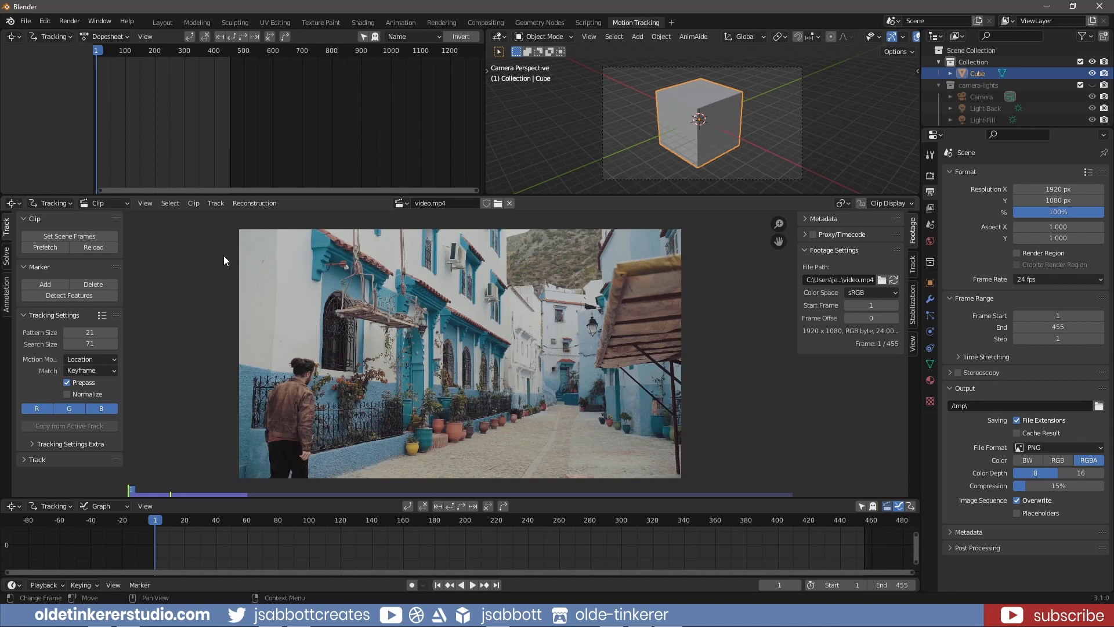
# Set the tracking motion model to Location, Rotation & Scale and add a marker just below the hanging lantern beside the blue doorway
pyautogui.click(113, 360)
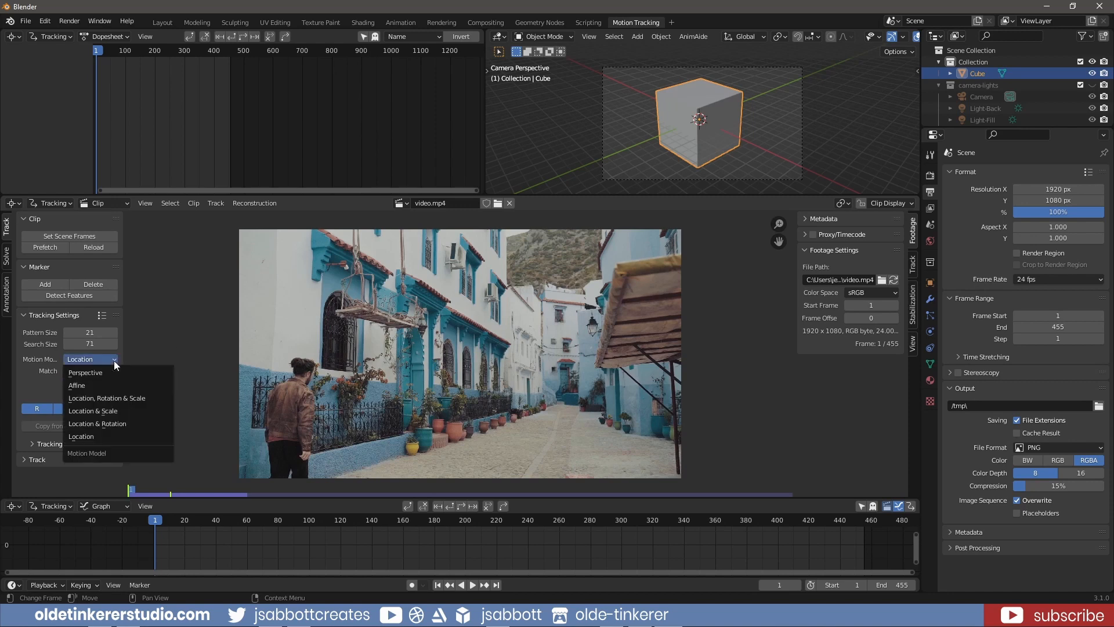
pyautogui.click(131, 400)
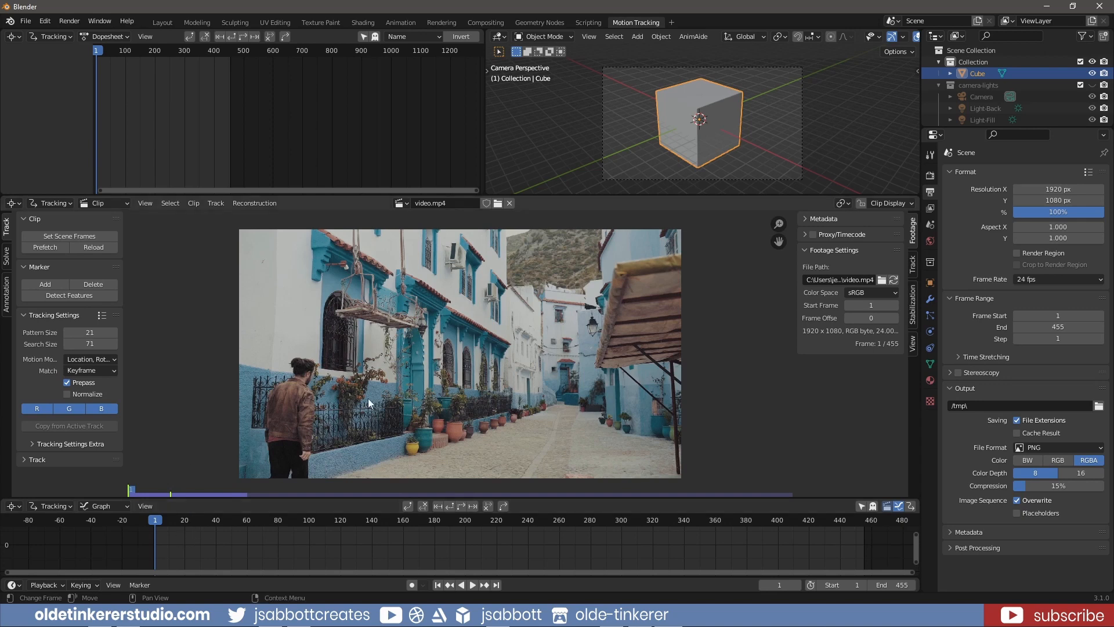
pyautogui.scroll(2, 397, 347)
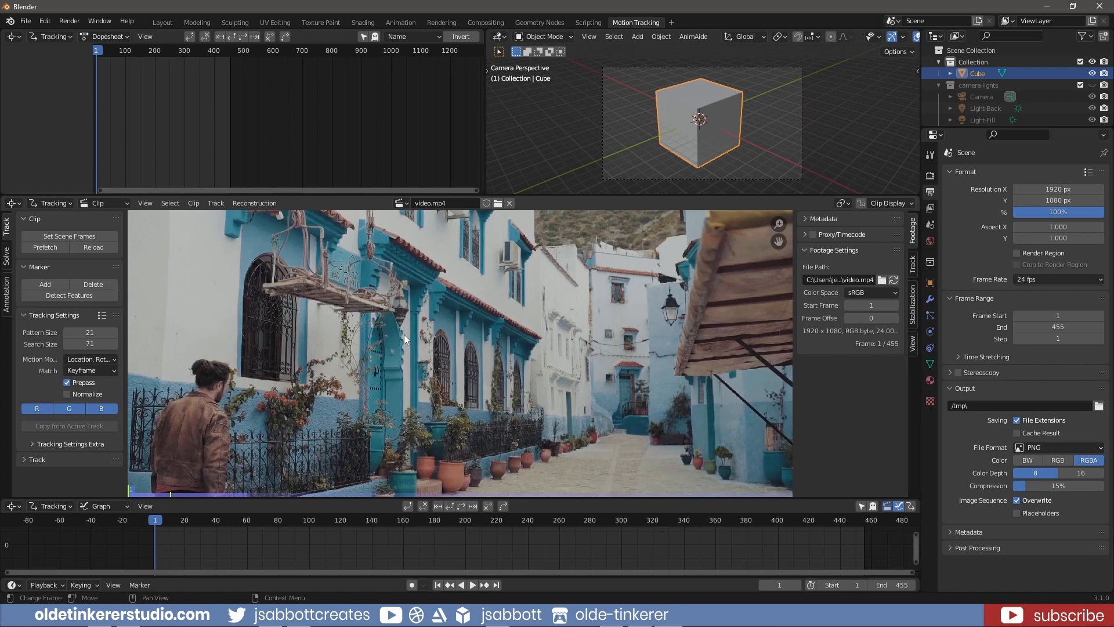
pyautogui.keyDown('ctrl'); pyautogui.click(404, 334); pyautogui.keyUp('ctrl')
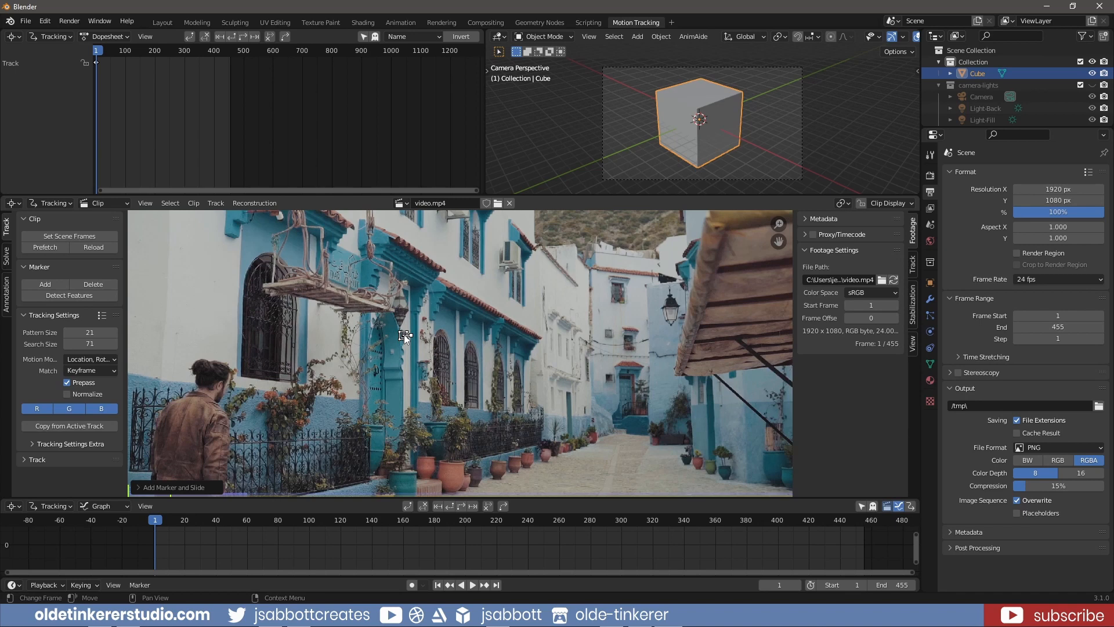
# Lock the clip view to the selection and track the lantern marker forward through the whole clip
pyautogui.press('l')
pyautogui.press('ctrl')
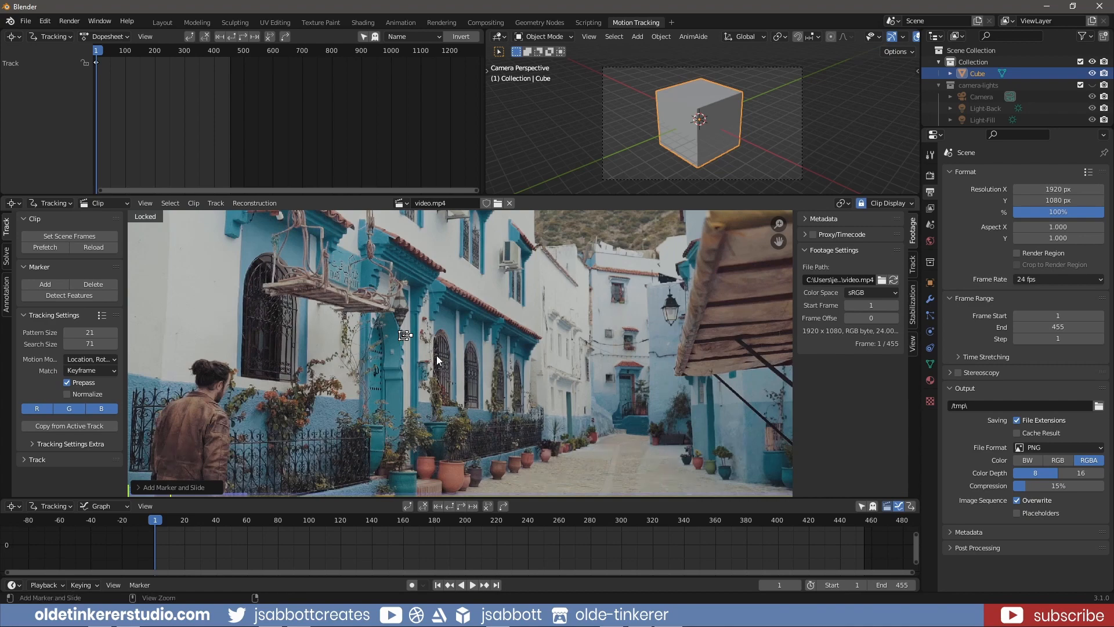
pyautogui.hotkey('ctrl', 't')
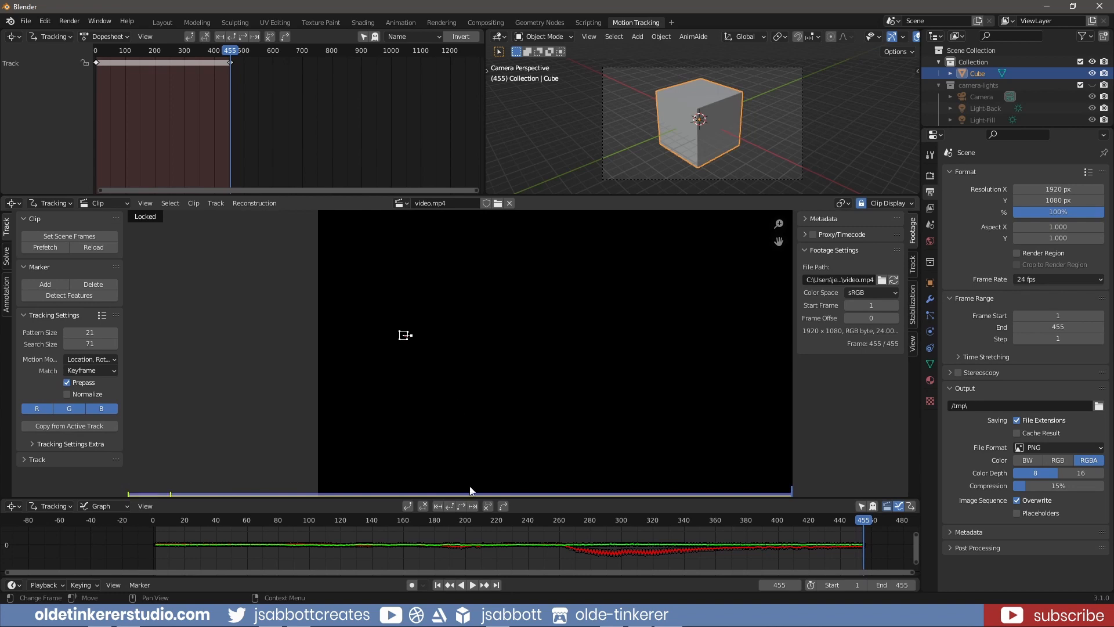
# From frame 1, add a marker at the base of the teal pot by the blue wall and track it forward with the view locked
pyautogui.click(438, 585)
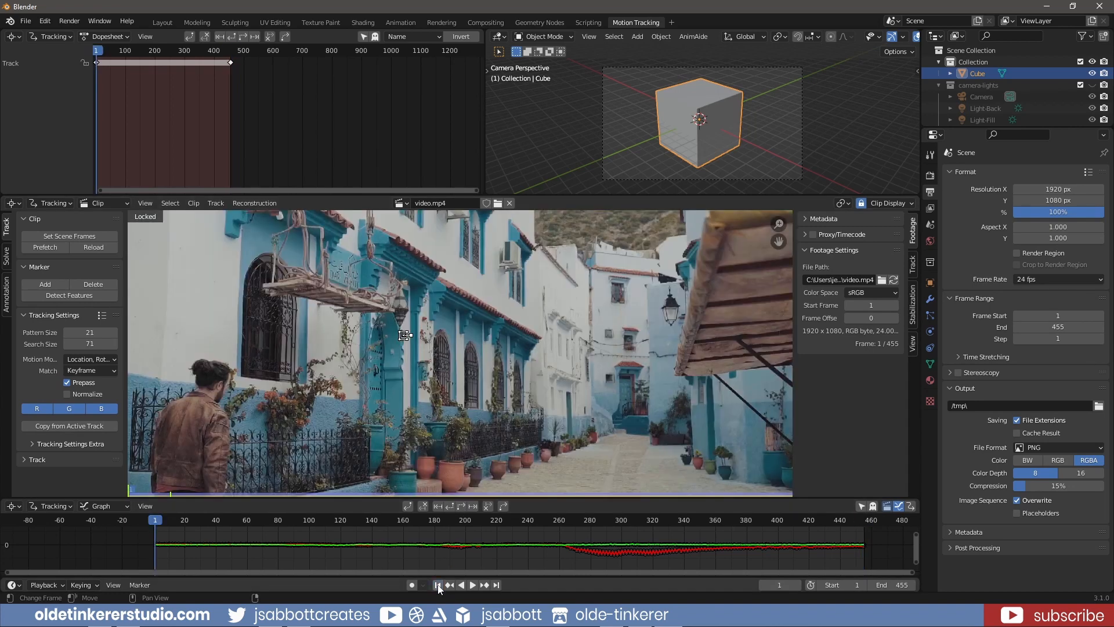
pyautogui.scroll(2, 698, 439)
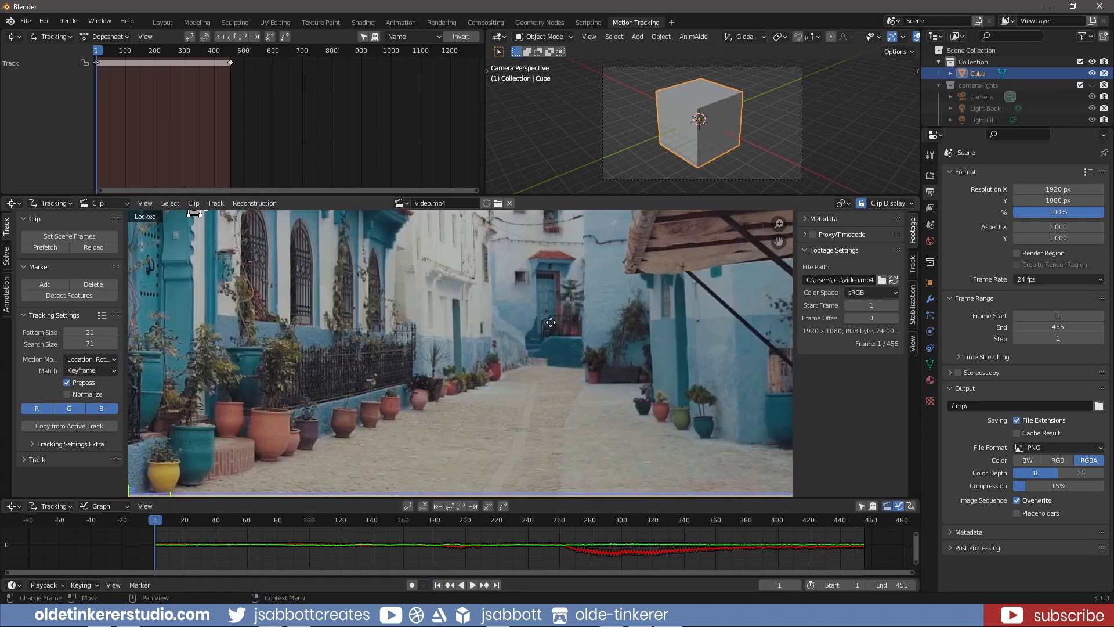
pyautogui.keyDown('ctrl'); pyautogui.click(706, 439); pyautogui.keyUp('ctrl')
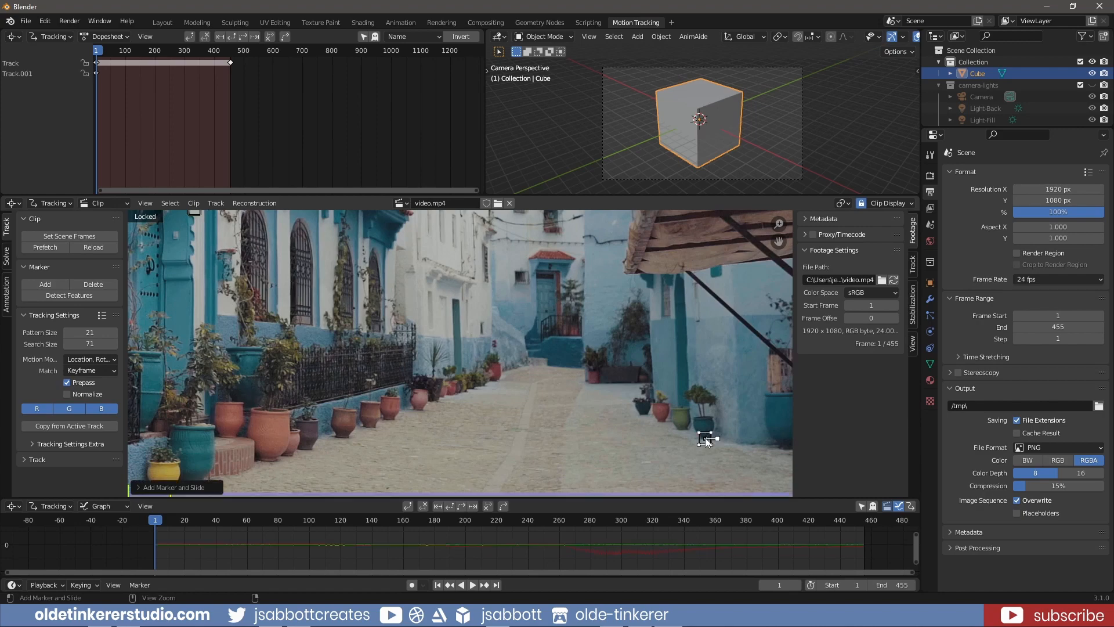
pyautogui.press('l')
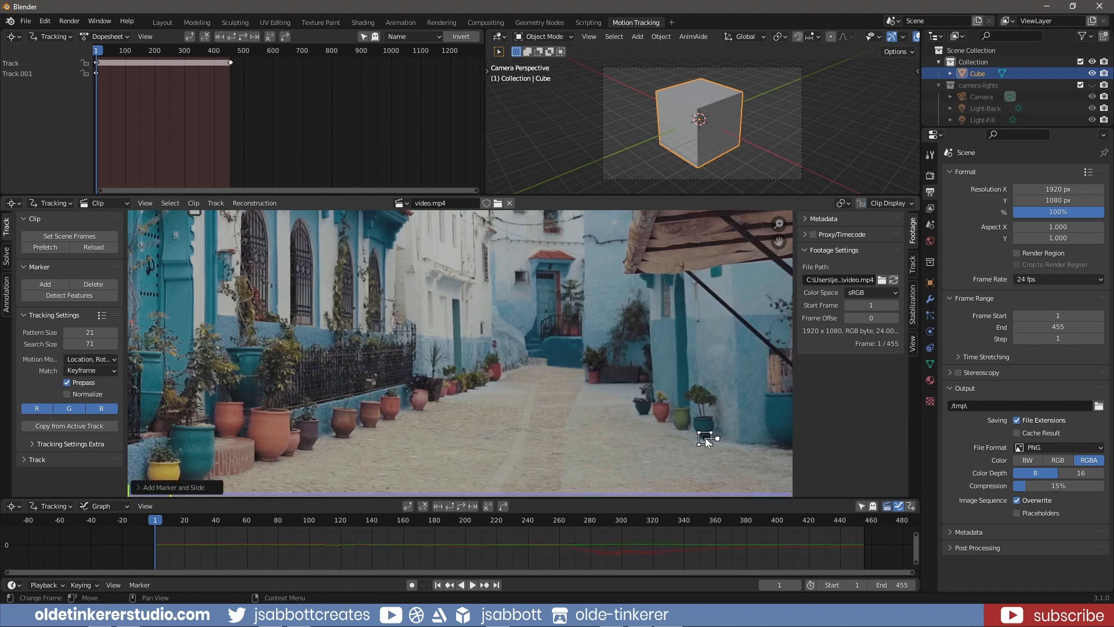
pyautogui.hotkey('ctrl', 't')
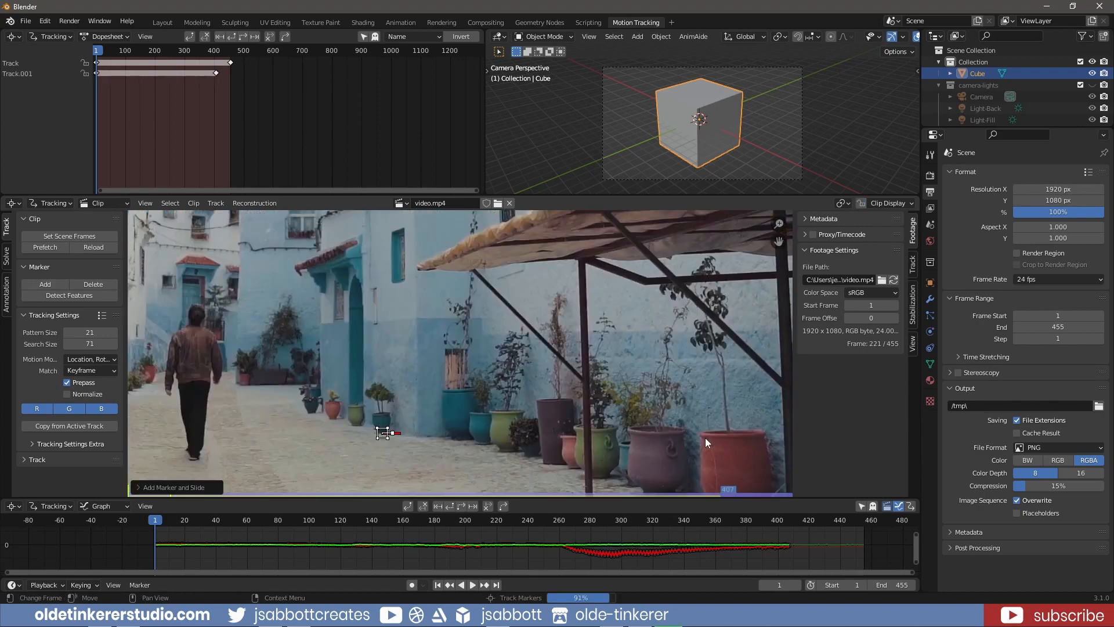
# From frame 1, add a marker just above the small potted plants along the blue wall and track it forward with the view locked
pyautogui.click(438, 586)
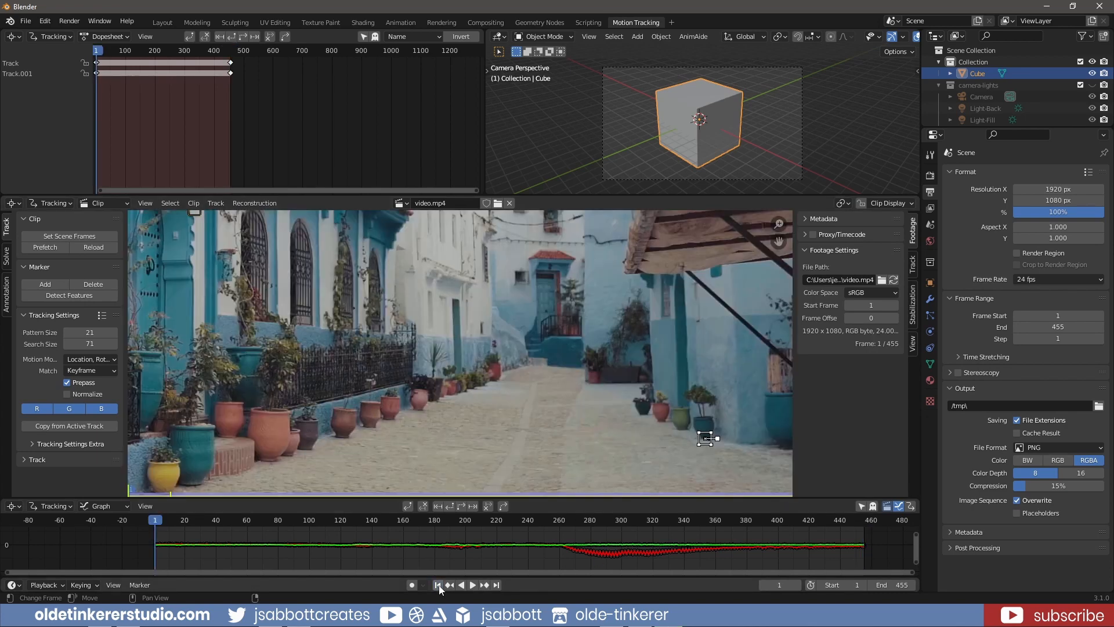
pyautogui.keyDown('ctrl'); pyautogui.click(643, 381); pyautogui.keyUp('ctrl')
pyautogui.press('l')
pyautogui.hotkey('ctrl', 't')
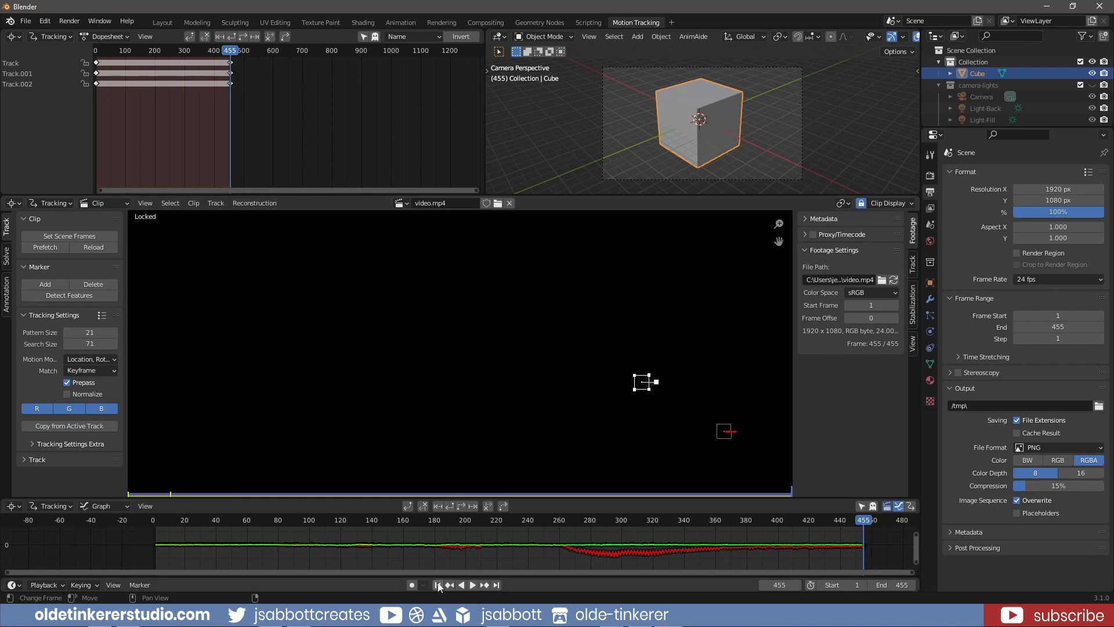
# From frame 1, add a marker on the doorway at the far end of the street and track it forward with the view locked
pyautogui.click(438, 586)
pyautogui.keyDown('ctrl'); pyautogui.click(581, 315); pyautogui.keyUp('ctrl')
pyautogui.press('l')
pyautogui.hotkey('ctrl', 't')
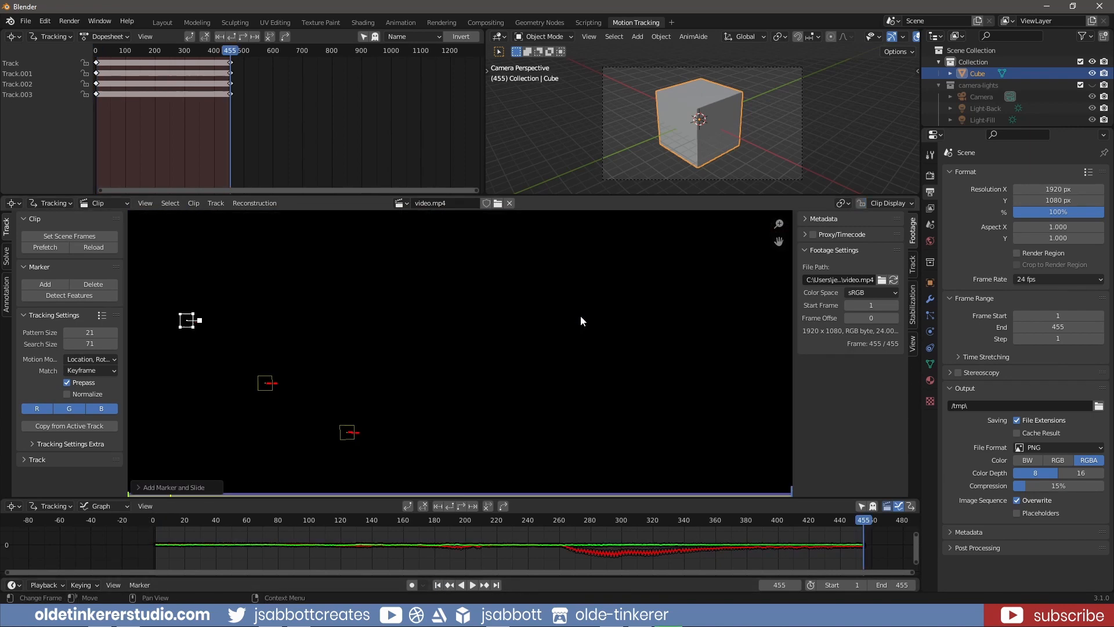
# From frame 1, add a marker on the lower front corner of the awning and try to track it forward with the view locked
pyautogui.click(438, 585)
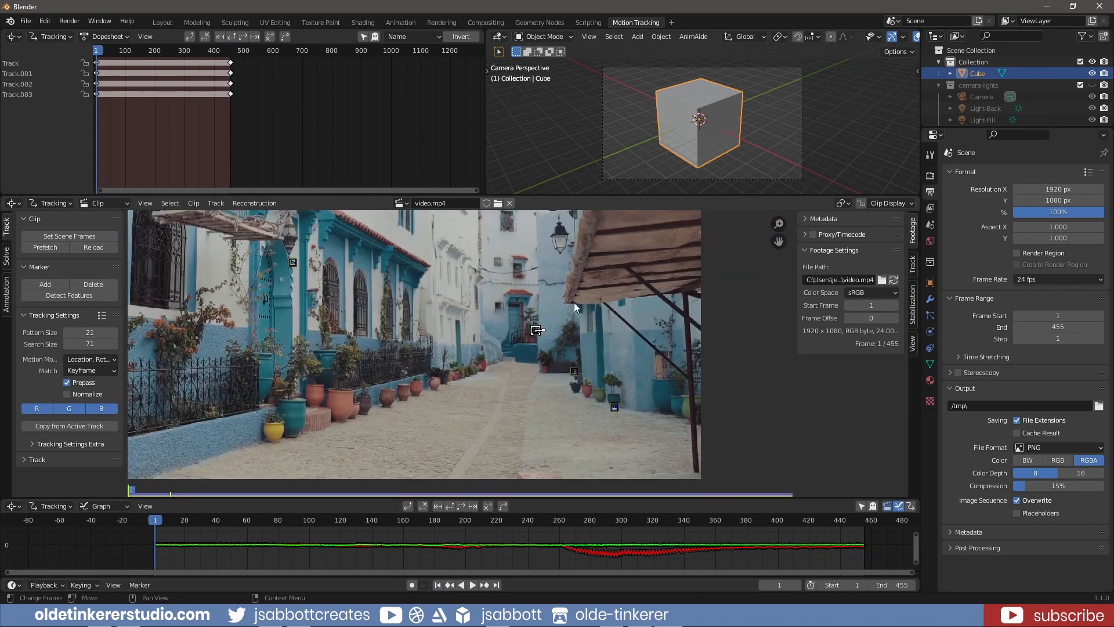
pyautogui.keyDown('ctrl'); pyautogui.click(573, 302); pyautogui.keyUp('ctrl')
pyautogui.press('l')
pyautogui.hotkey('ctrl', 't')
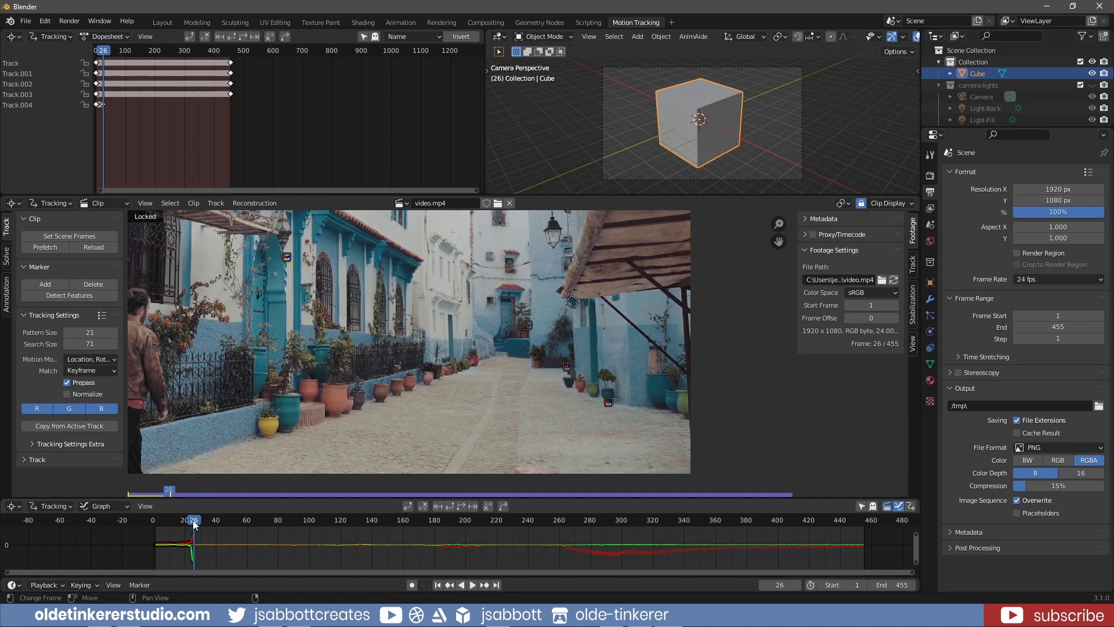
# At frame 25, display the awning marker's search area, enlarge it, and resume tracking forward
pyautogui.press('Left')
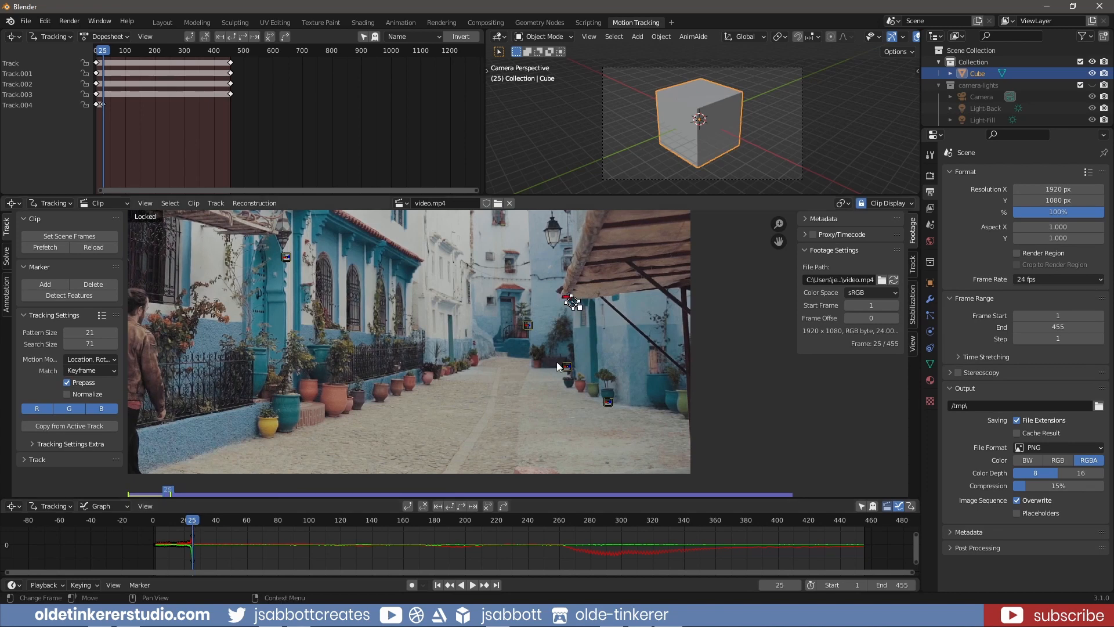
pyautogui.hotkey('alt', 's')
pyautogui.moveTo(584, 312); pyautogui.dragTo(599, 329)
pyautogui.hotkey('ctrl', 't')
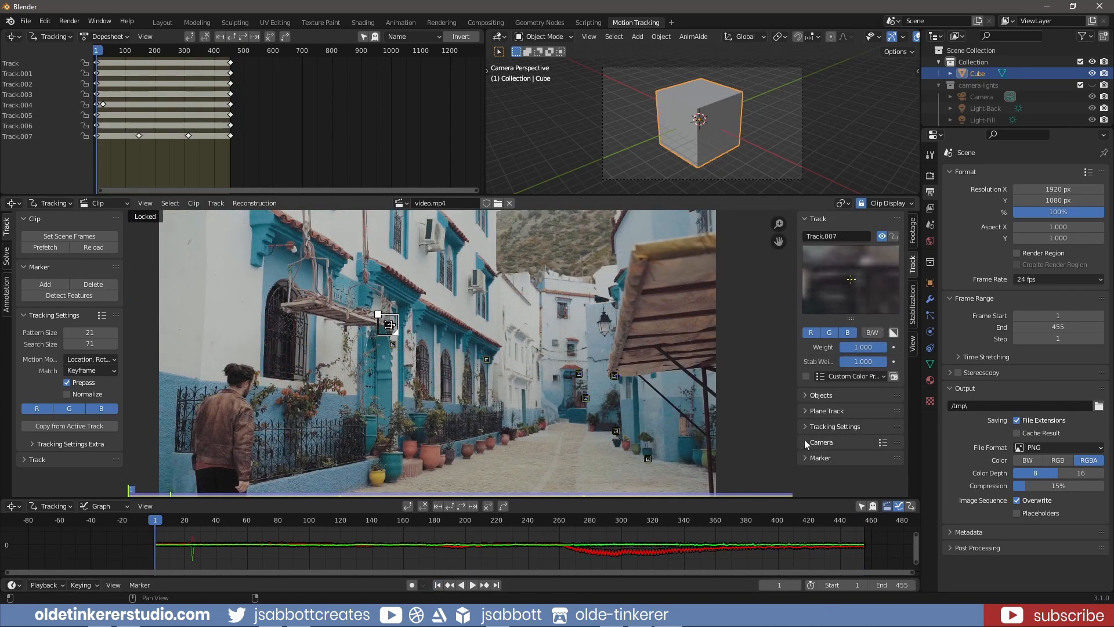
# Review the tracking camera's sensor width and its lens settings, including focal length, units, optical center and distortion
pyautogui.click(805, 442)
pyautogui.scroll(-1, 818, 446)
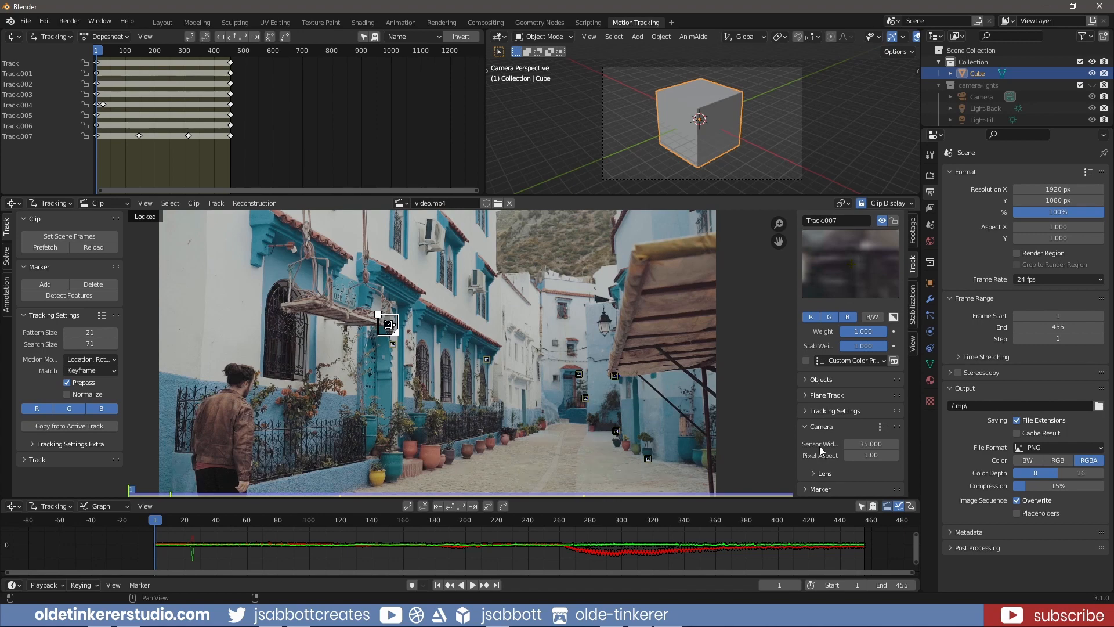
pyautogui.click(814, 472)
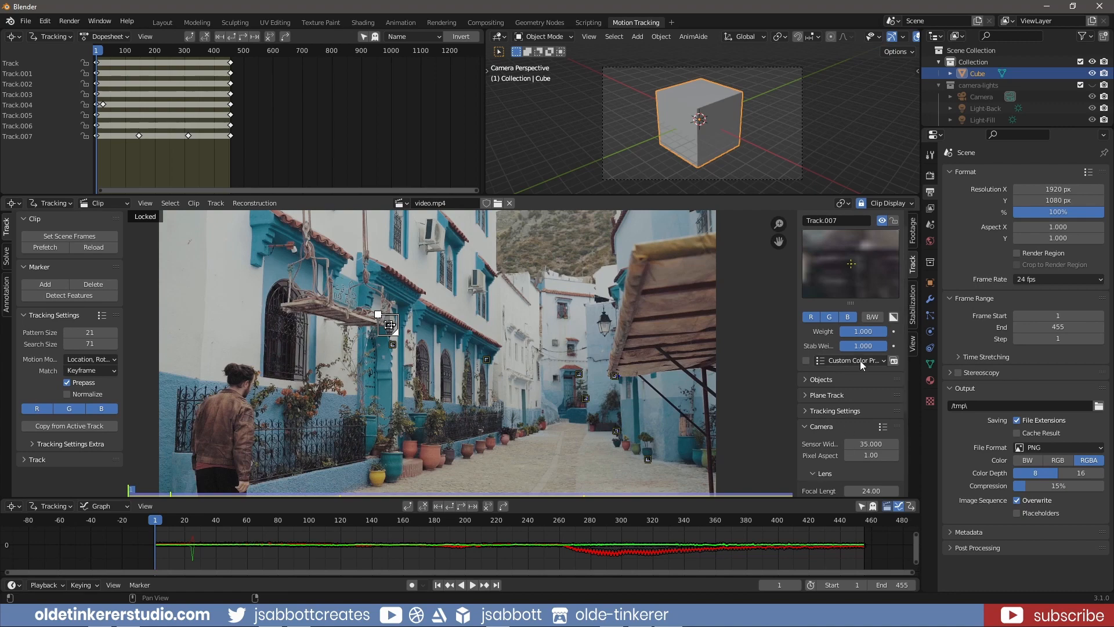
pyautogui.scroll(-3, 848, 374)
pyautogui.scroll(-1, 821, 388)
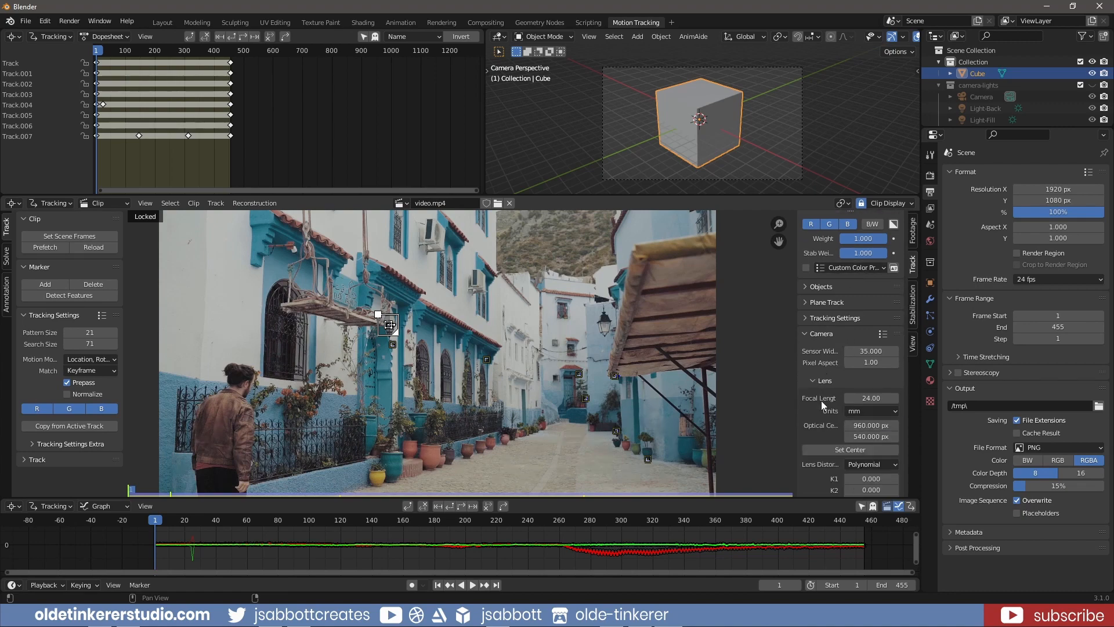
# Solve the camera motion with focal length refinement enabled and Keyframe B set to 455
pyautogui.click(6, 256)
pyautogui.scroll(-1, 123, 303)
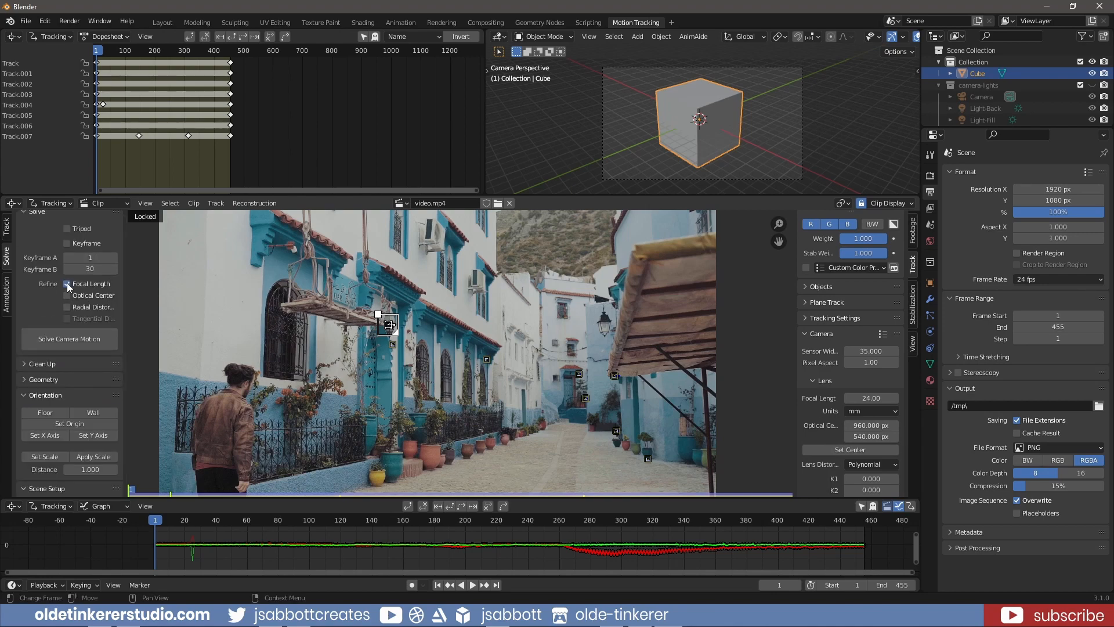
pyautogui.scroll(-1, 200, 329)
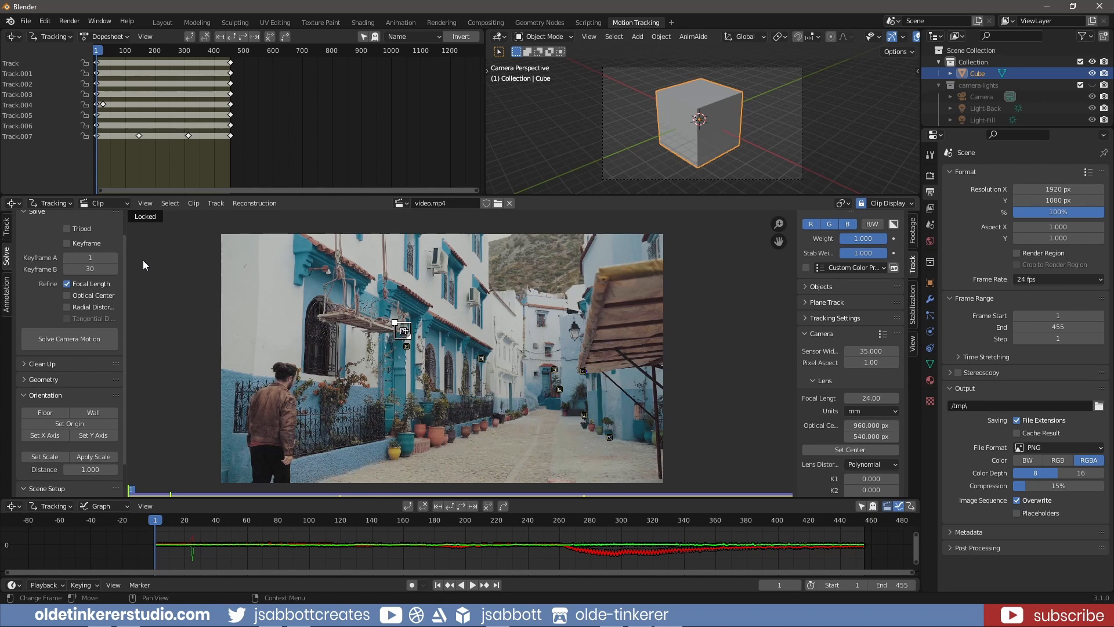
pyautogui.click(92, 269)
pyautogui.write('455')
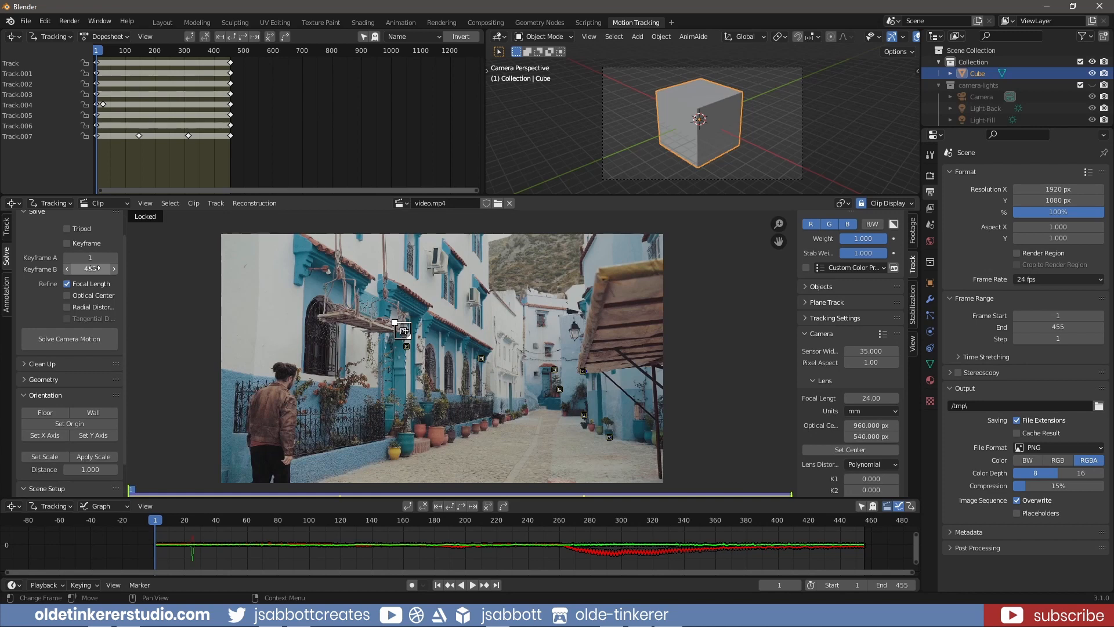
pyautogui.click(79, 339)
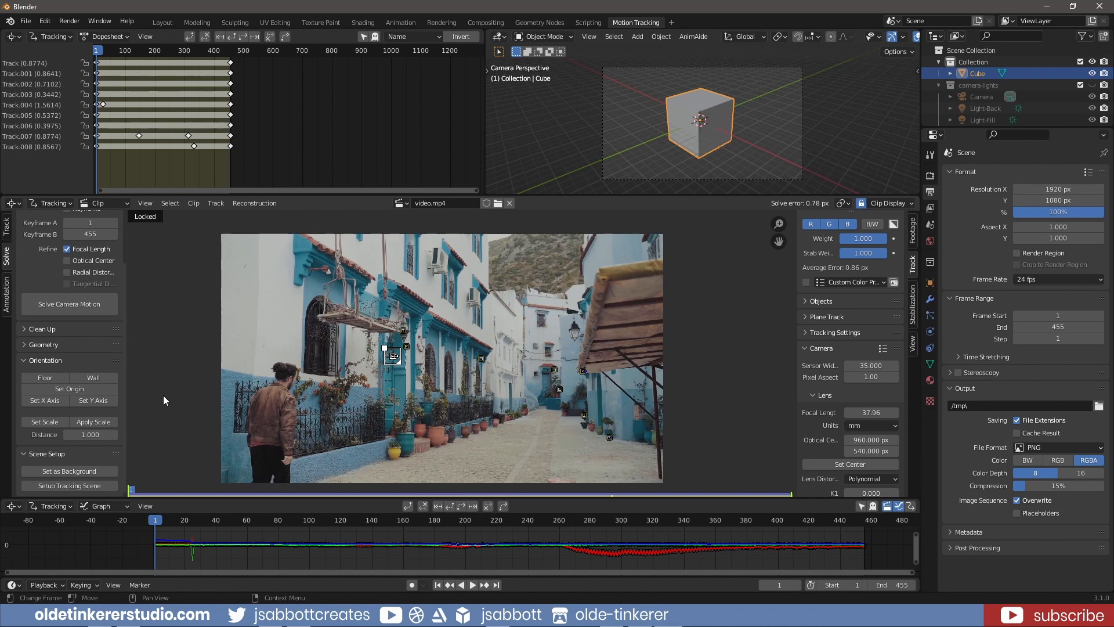
# Set up the tracking scene from the camera solve and scrub through the footage to check the tracked motion
pyautogui.click(89, 485)
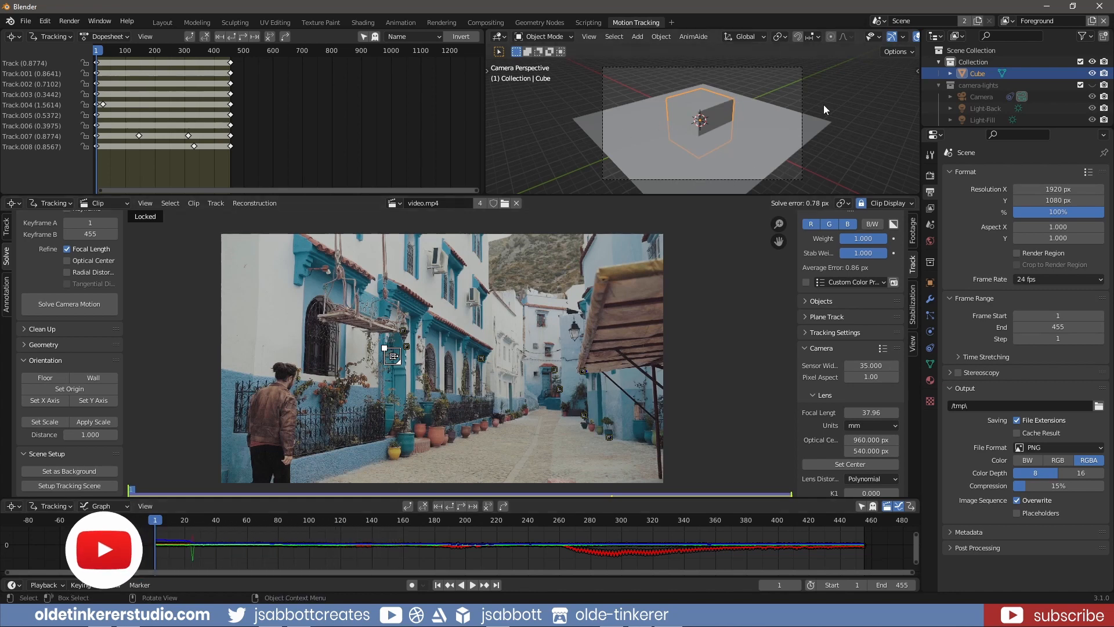
pyautogui.click(159, 520)
pyautogui.moveTo(159, 521); pyautogui.dragTo(575, 524)
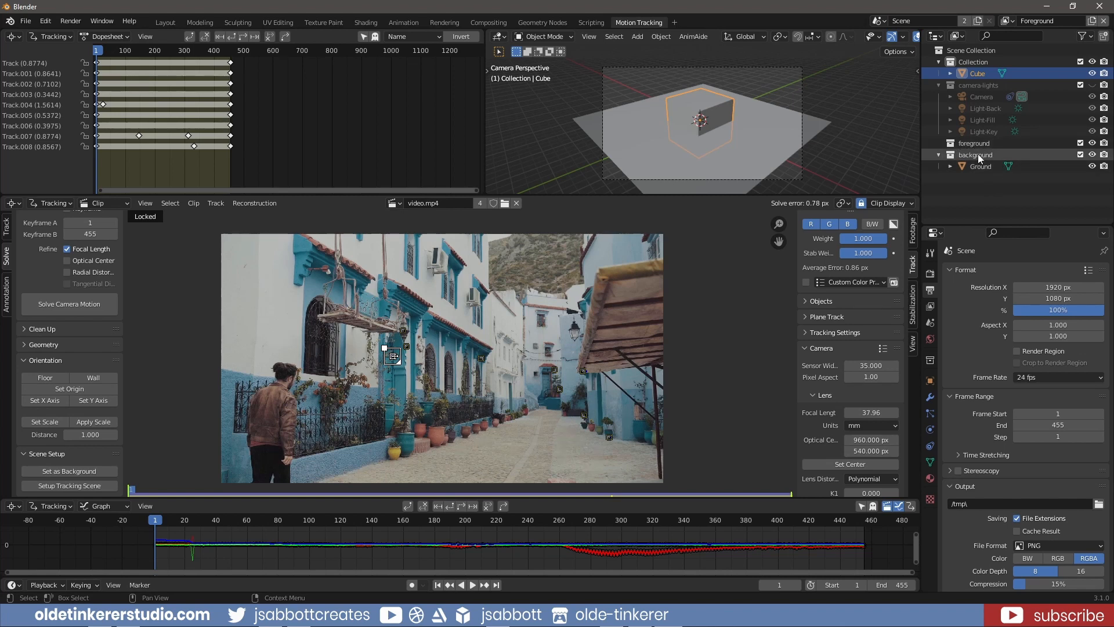
# Move the cube into the foreground collection and inspect the scene around the camera in the 3D viewport
pyautogui.click(939, 85)
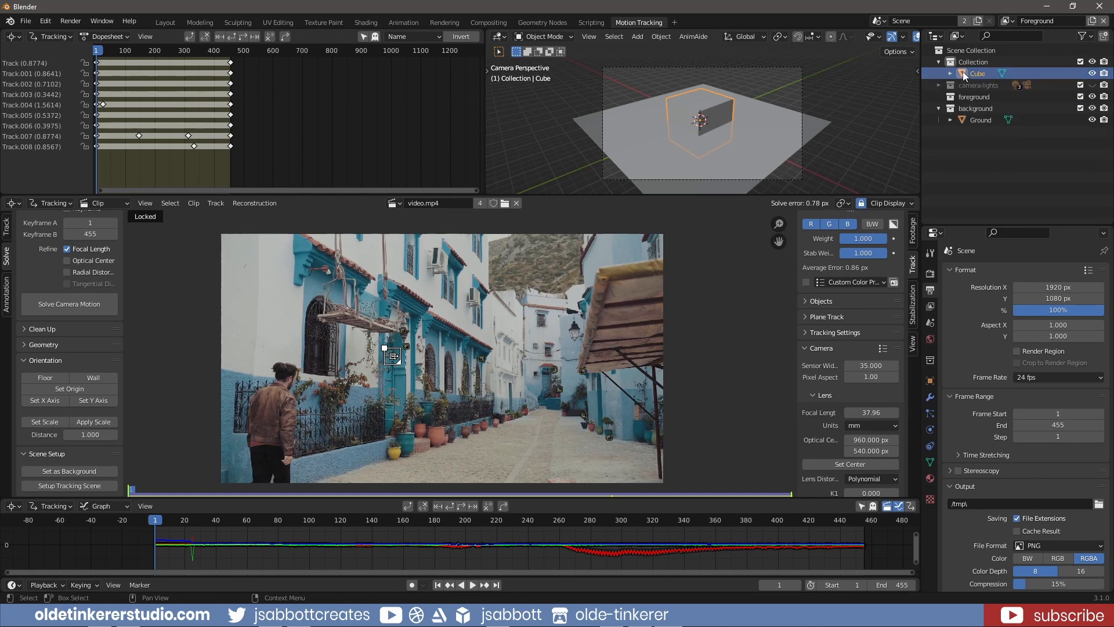
pyautogui.moveTo(964, 72); pyautogui.dragTo(973, 101)
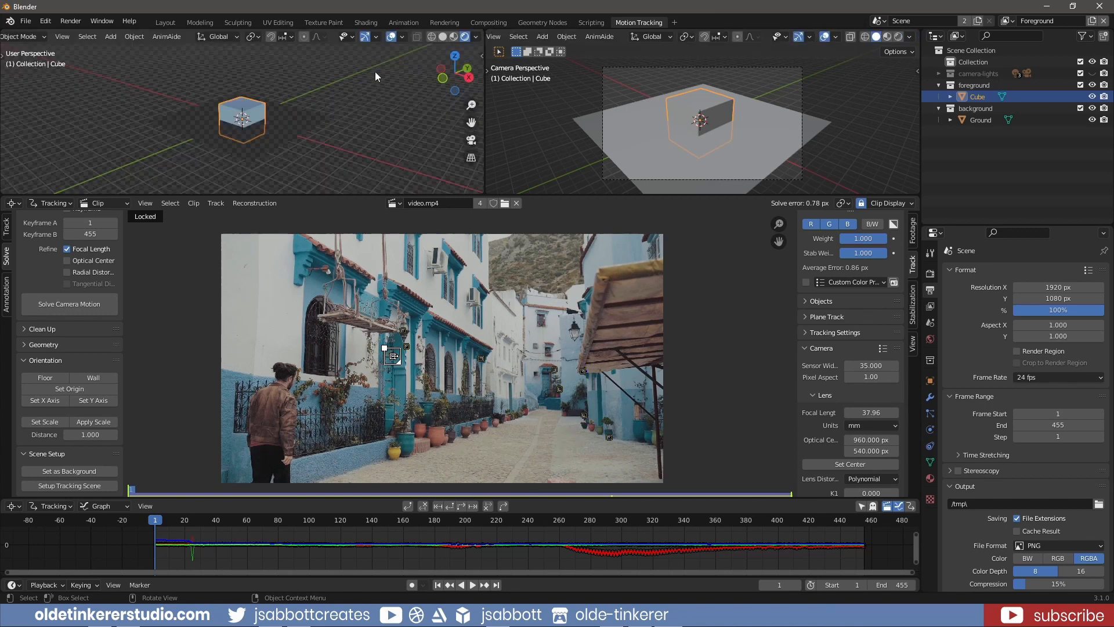
pyautogui.click(401, 36)
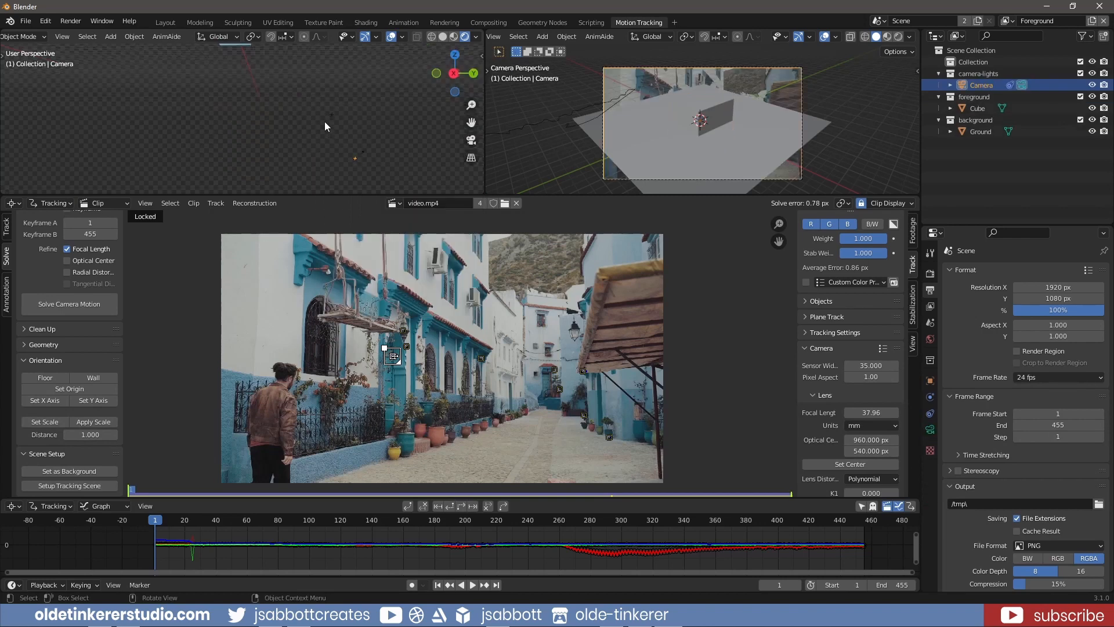
pyautogui.moveTo(302, 98); pyautogui.dragTo(402, 182)
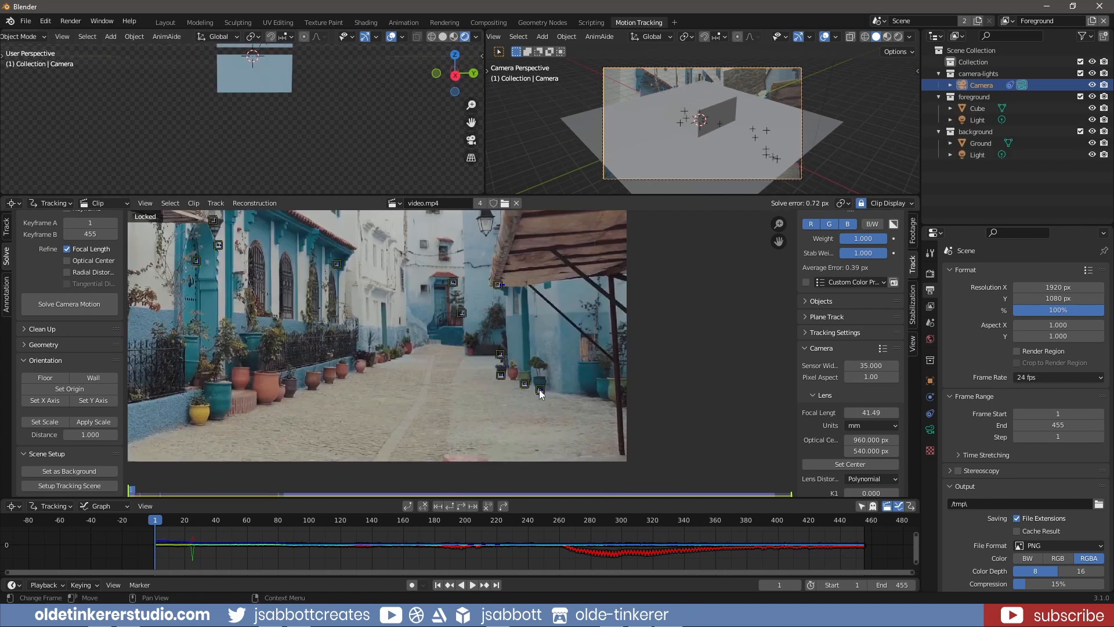
# Align the scene's floor to three tracking markers on the ground near the plants beneath the awning
pyautogui.click(540, 393)
pyautogui.keyDown('shift'); pyautogui.click(525, 385); pyautogui.keyUp('shift')
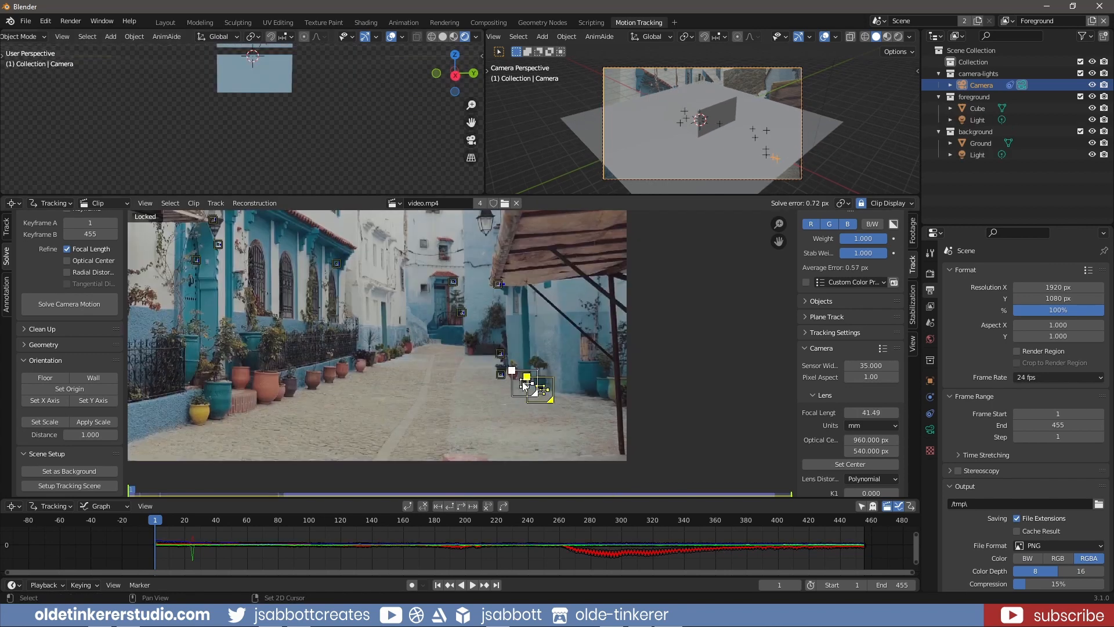
pyautogui.keyDown('shift'); pyautogui.click(501, 377); pyautogui.keyUp('shift')
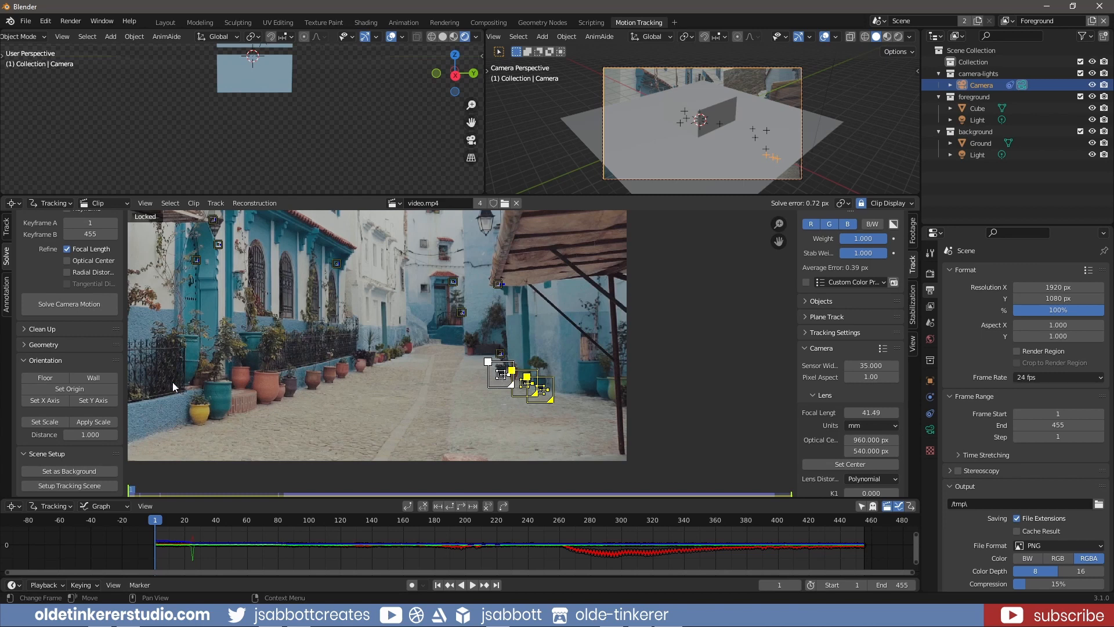
pyautogui.click(45, 380)
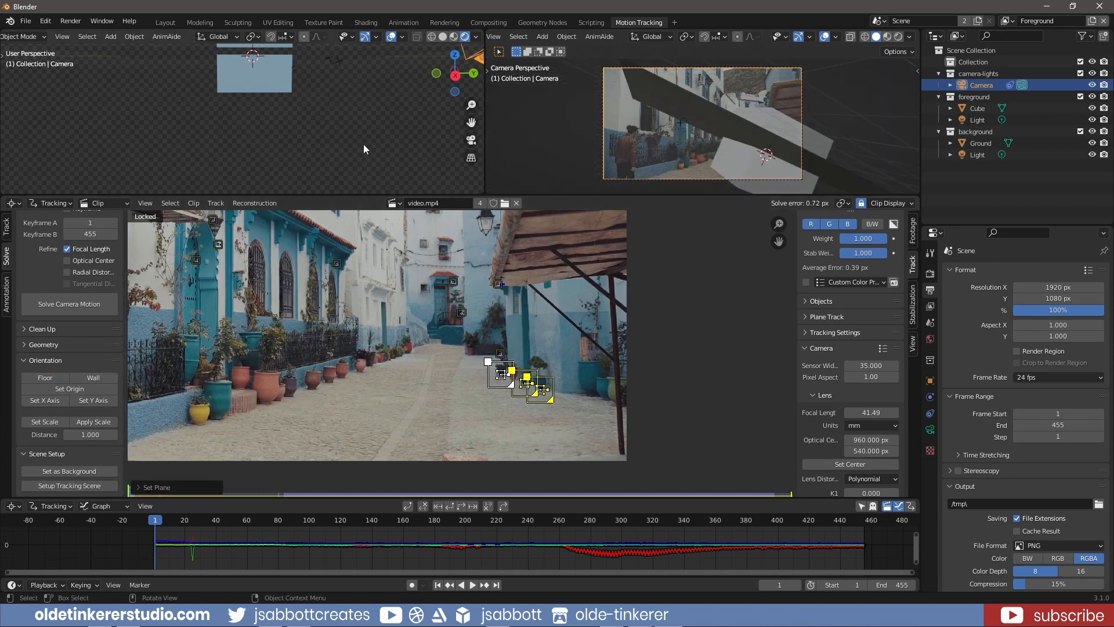
# Examine the orientation of the cube, ground plane and camera in wireframe, and return to shaded display
pyautogui.moveTo(307, 130)
pyautogui.mouseDown(button='middle')
pyautogui.moveTo(302, 144)
pyautogui.moveTo(321, 135)
pyautogui.mouseUp(button='middle')
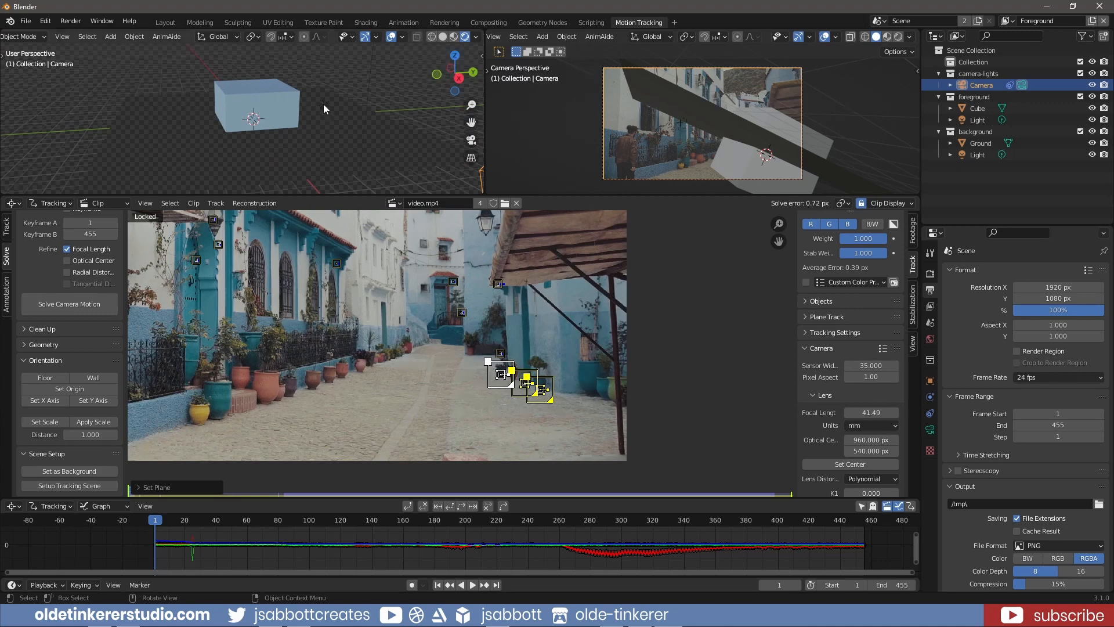
pyautogui.click(431, 38)
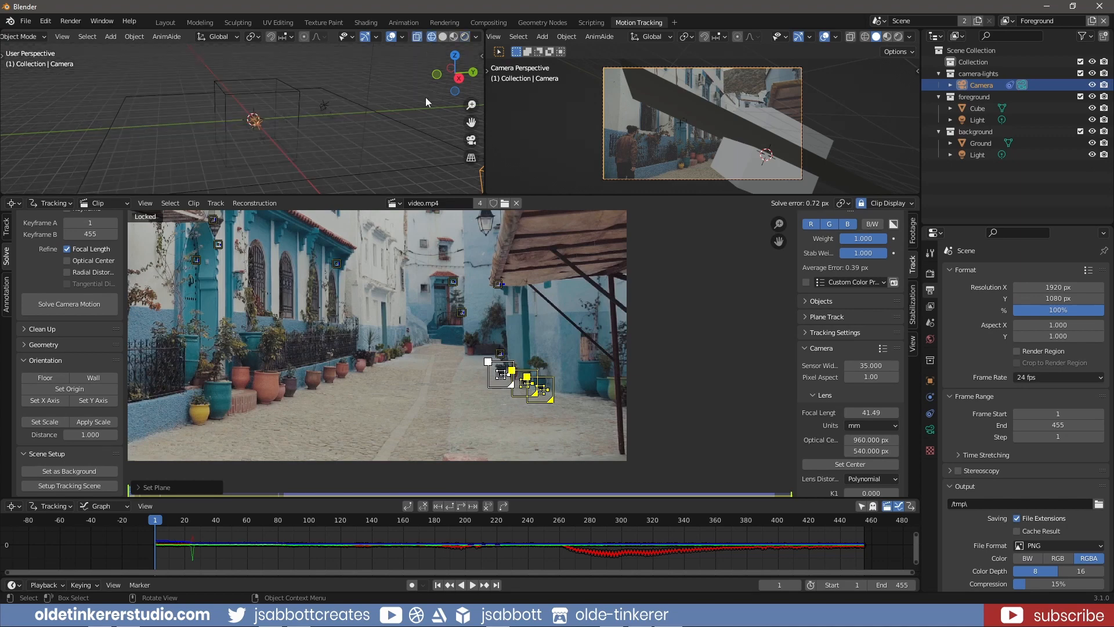
pyautogui.scroll(-2, 361, 142)
pyautogui.moveTo(306, 147)
pyautogui.mouseDown(button='middle')
pyautogui.moveTo(329, 165)
pyautogui.moveTo(306, 164)
pyautogui.mouseUp(button='middle')
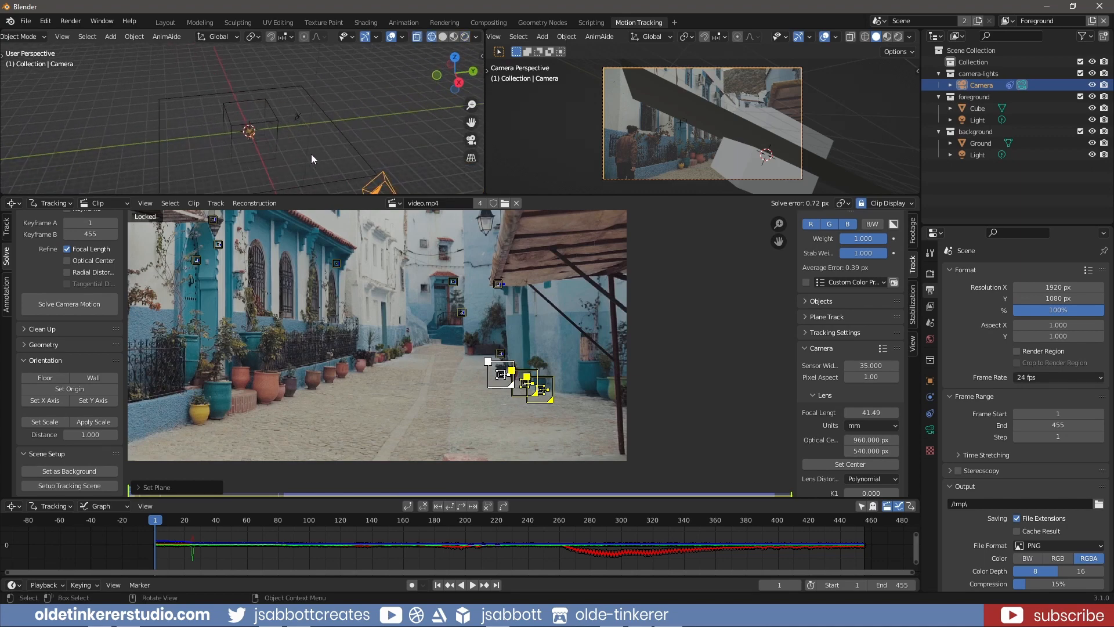
pyautogui.scroll(3, 312, 151)
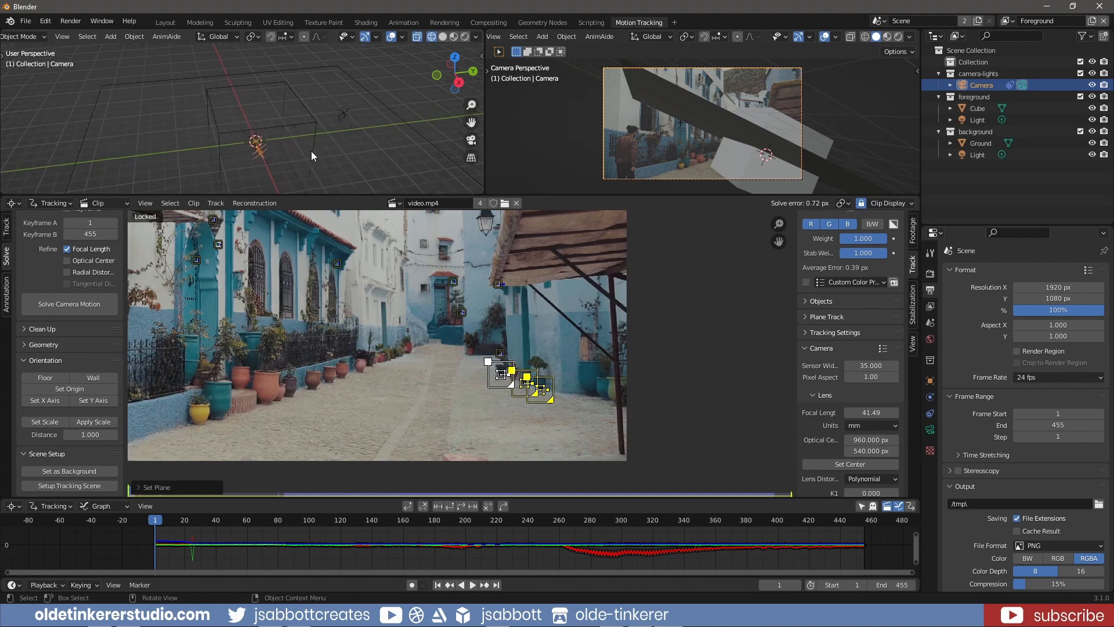
pyautogui.hotkey('shift', 'z')
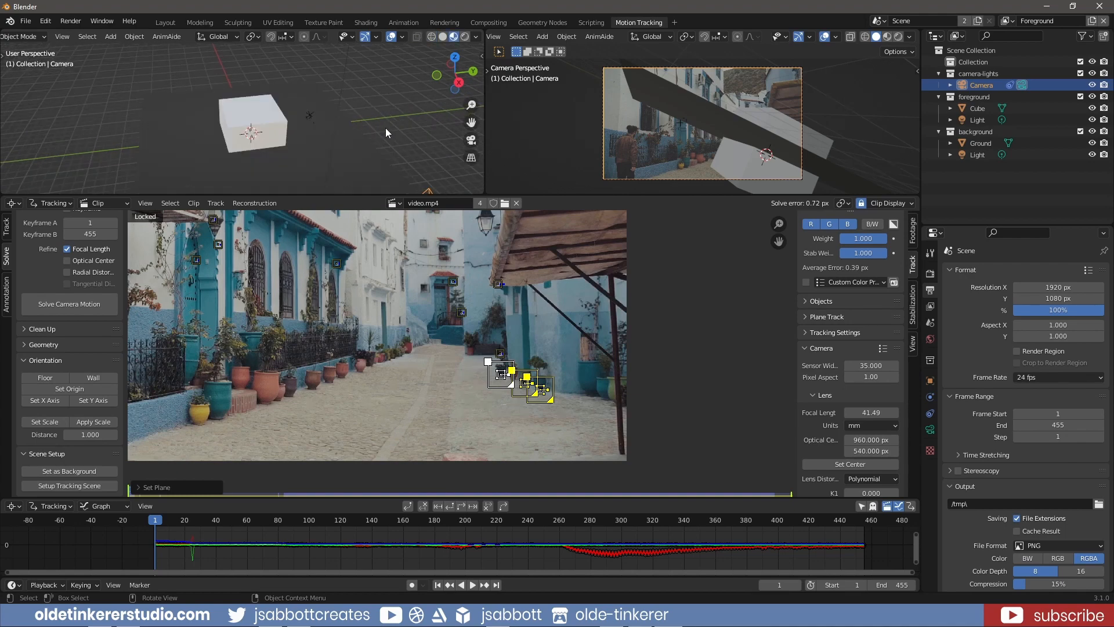
# Delete the cube from the scene
pyautogui.click(254, 127)
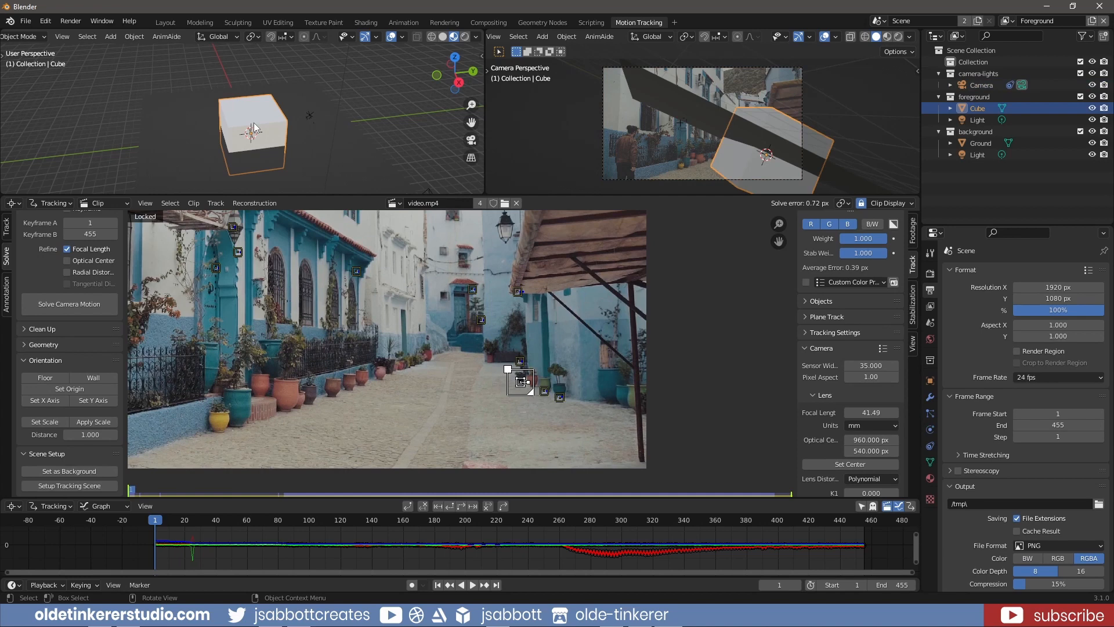
pyautogui.press('x')
pyautogui.click(254, 126)
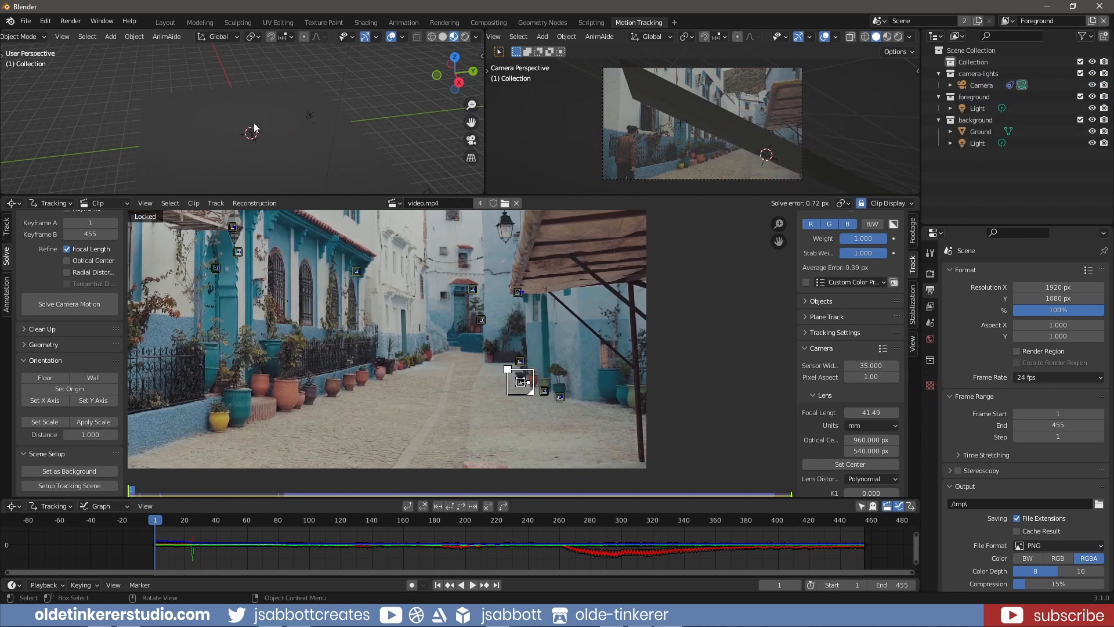
# Add a UV sphere at the 3D cursor and shade it smooth
pyautogui.hotkey('shift', 'a')
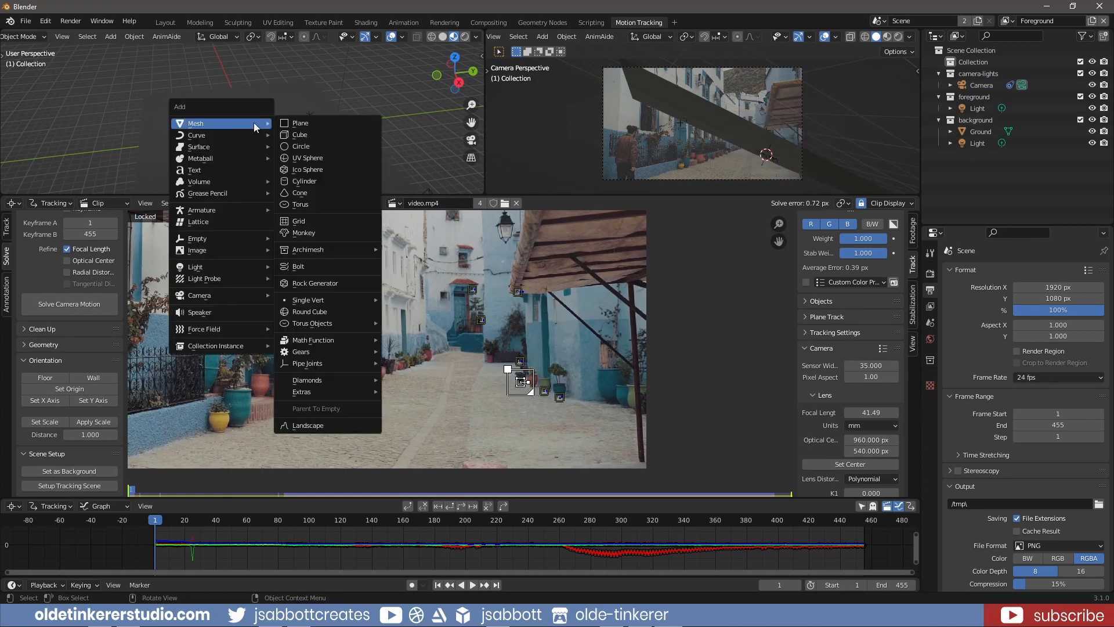
pyautogui.click(309, 157)
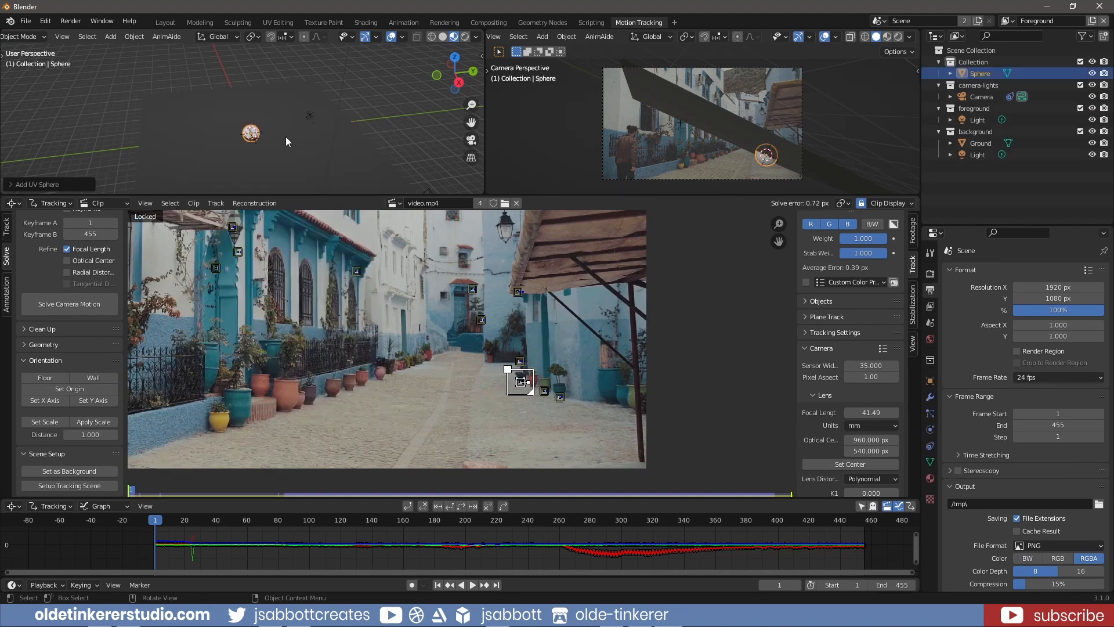
pyautogui.rightClick(248, 132)
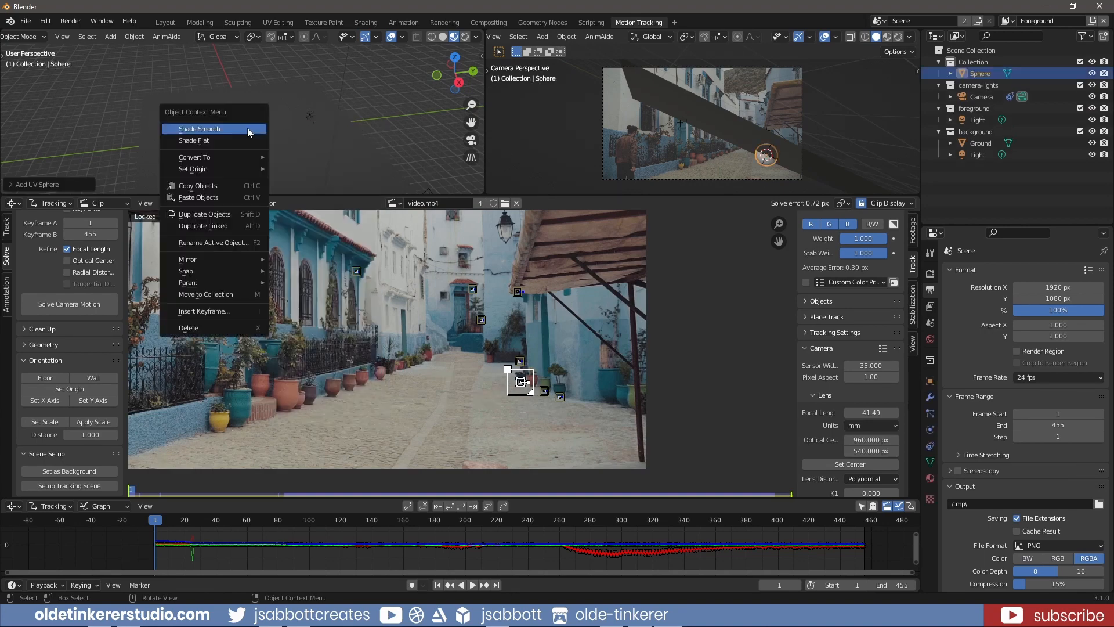
pyautogui.click(249, 133)
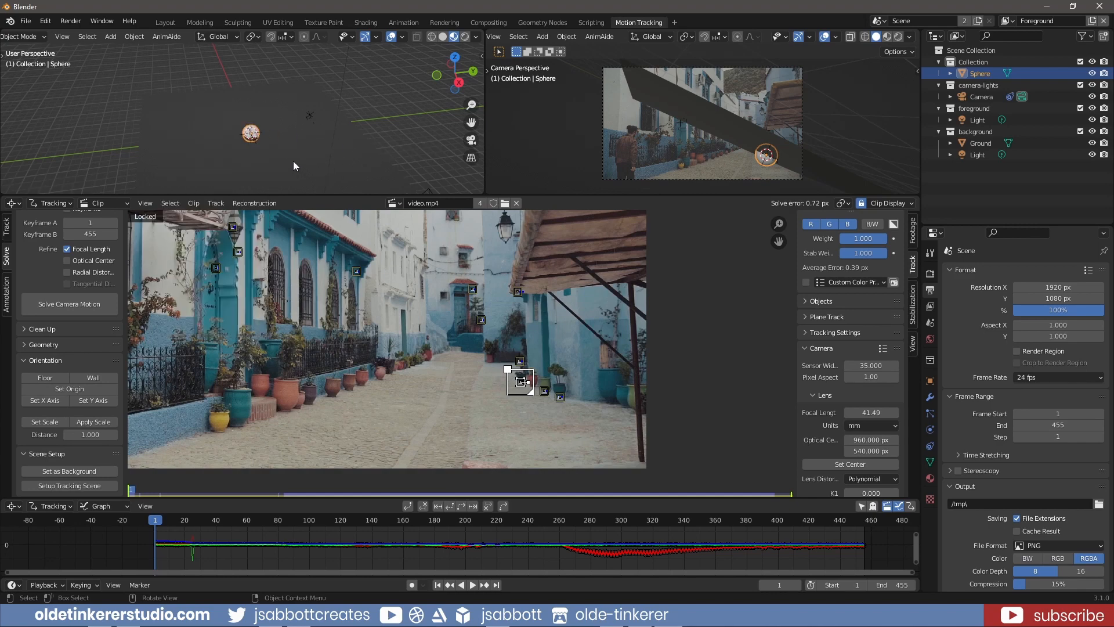
# Move the sphere down along the global Z axis, clear of the ground plane
pyautogui.moveTo(294, 162); pyautogui.dragTo(294, 127, button='middle')
pyautogui.press('g')
pyautogui.press('z')
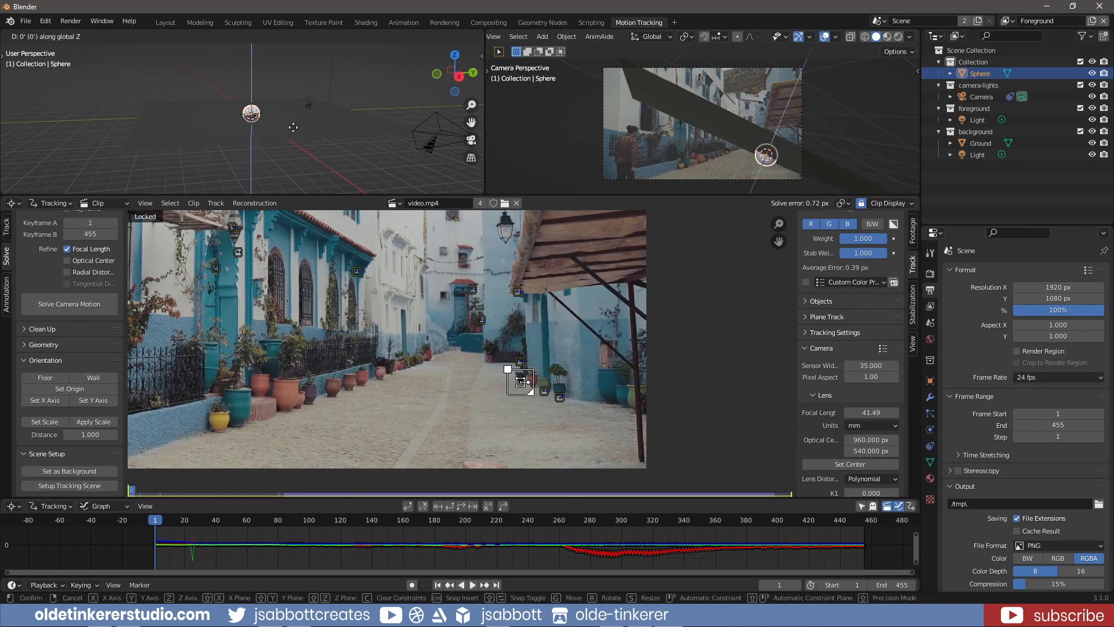
pyautogui.click(290, 156)
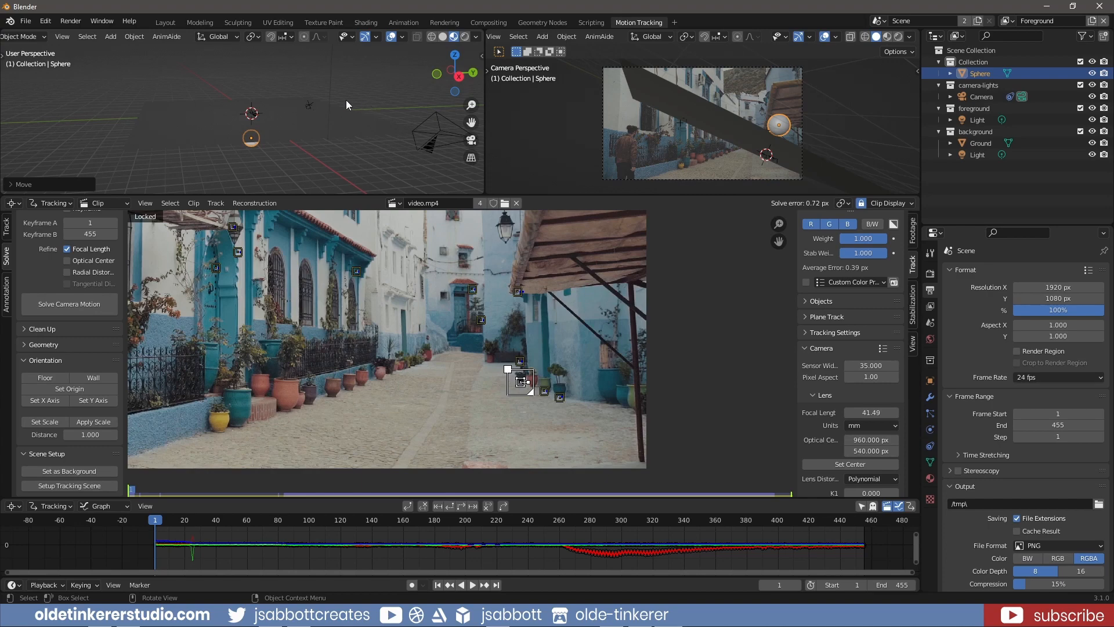
# Rotate all objects in the scene 180° about the global Y axis
pyautogui.press('a')
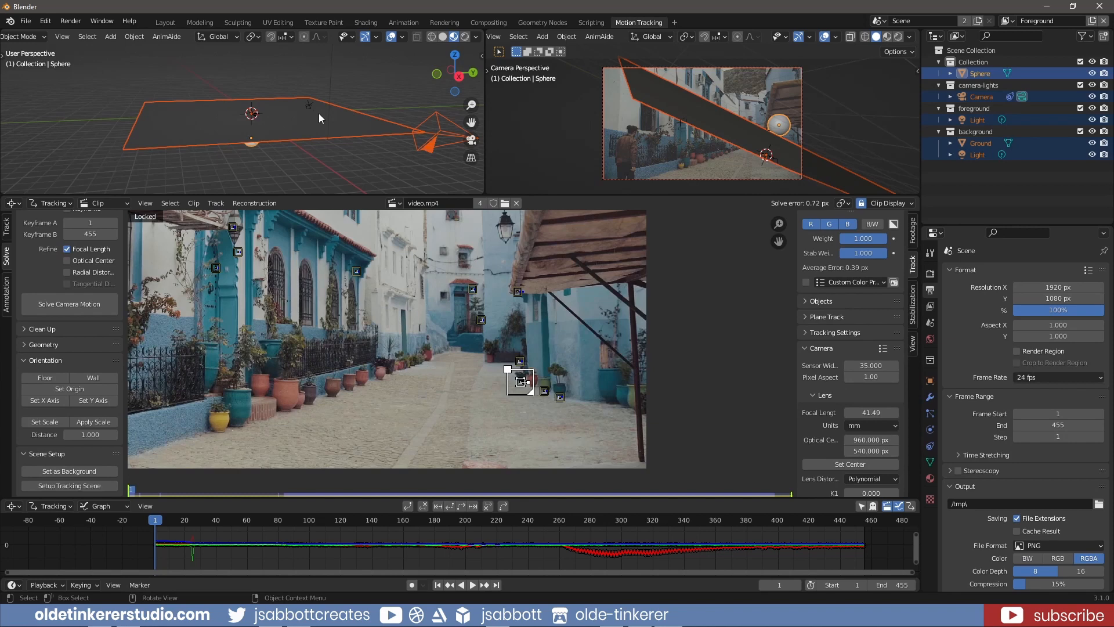
pyautogui.write('ry180')
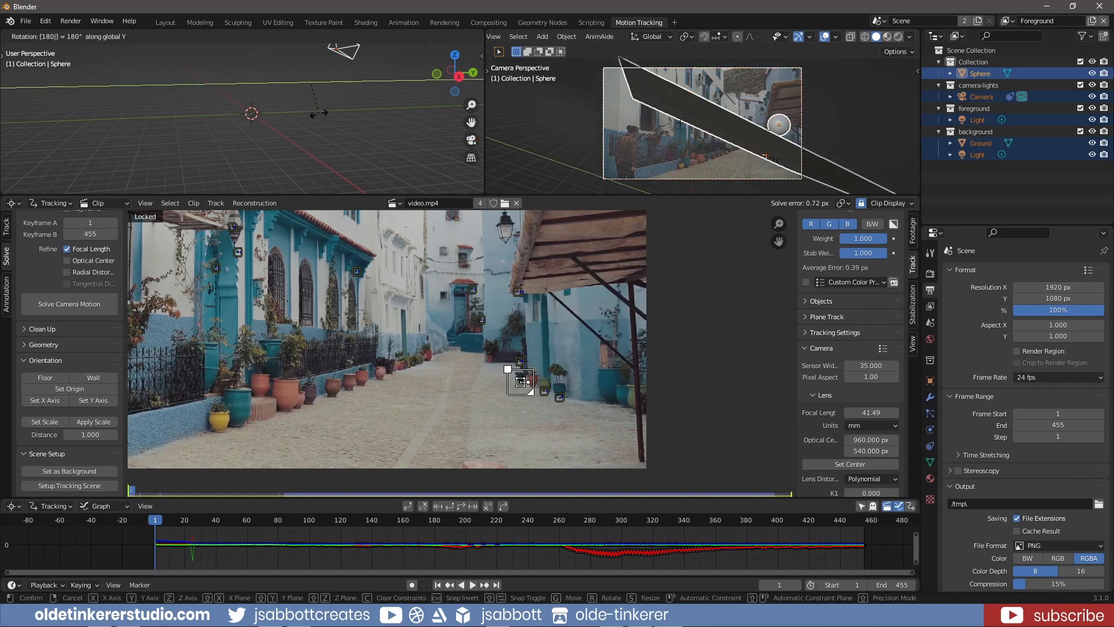
pyautogui.press('Return')
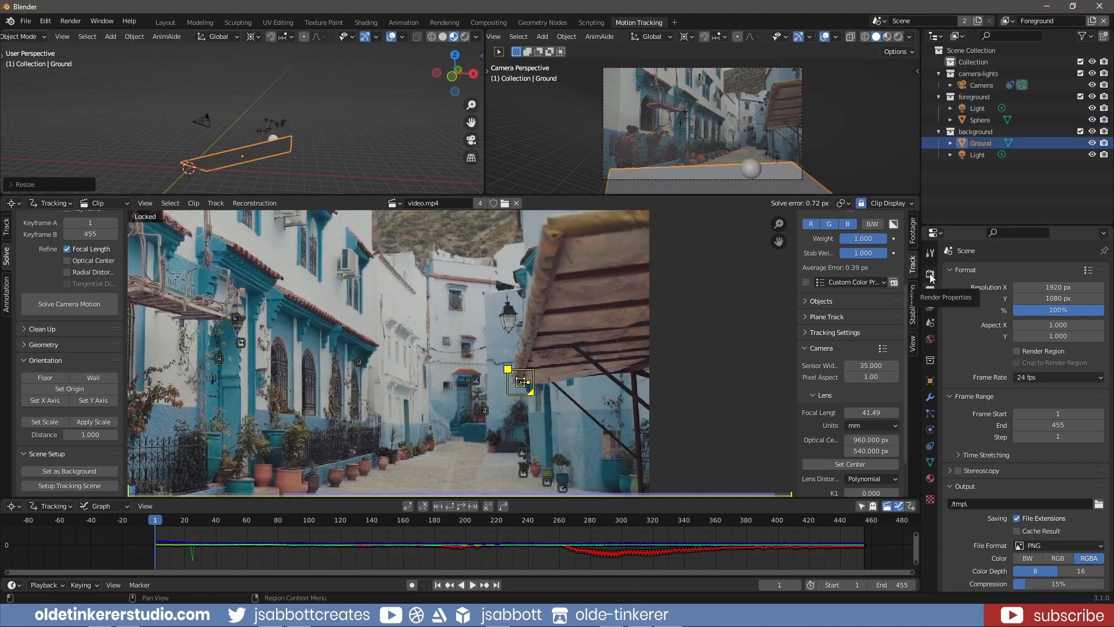
# Set the render engine to Cycles with GPU Compute as the device, and review the sampling, motion blur and film settings
pyautogui.click(930, 273)
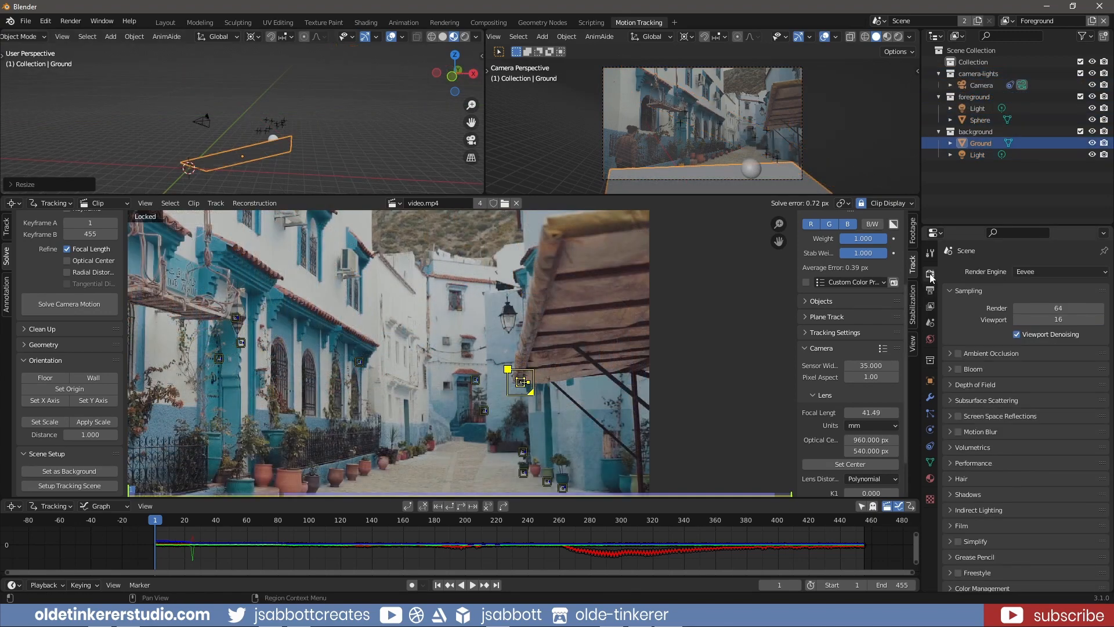
pyautogui.click(1050, 271)
pyautogui.click(1037, 310)
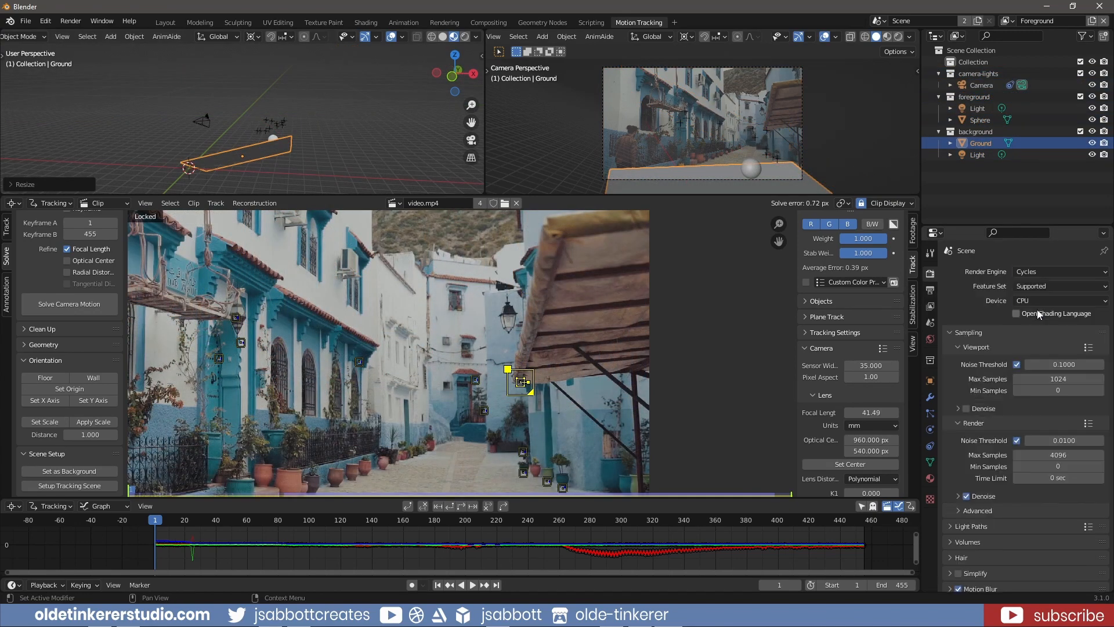
pyautogui.click(1036, 301)
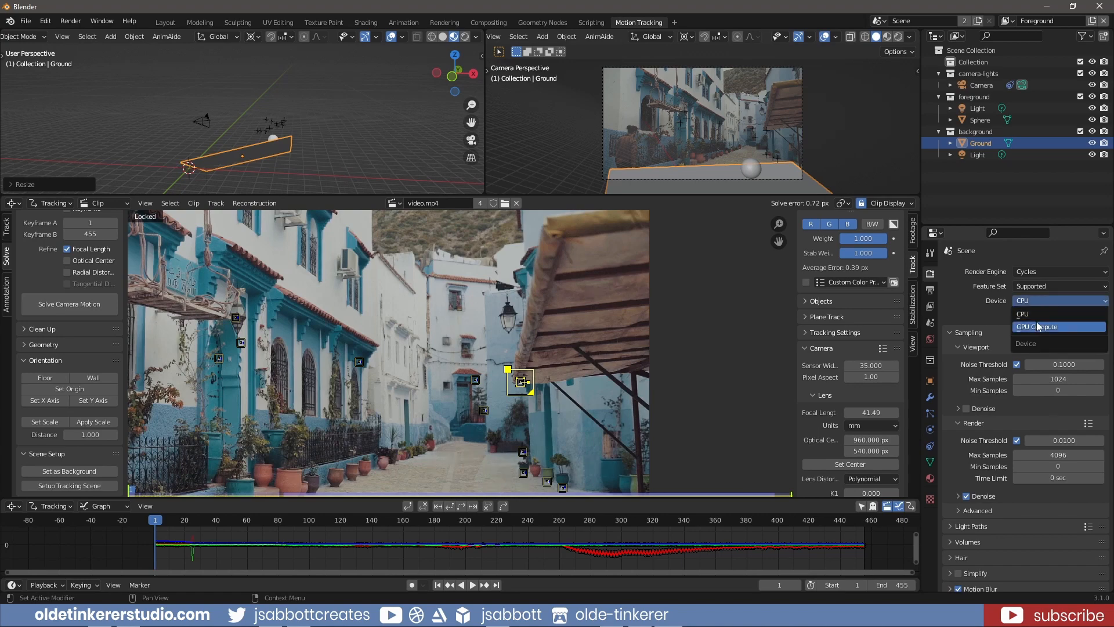
pyautogui.click(1037, 326)
pyautogui.scroll(-5, 980, 489)
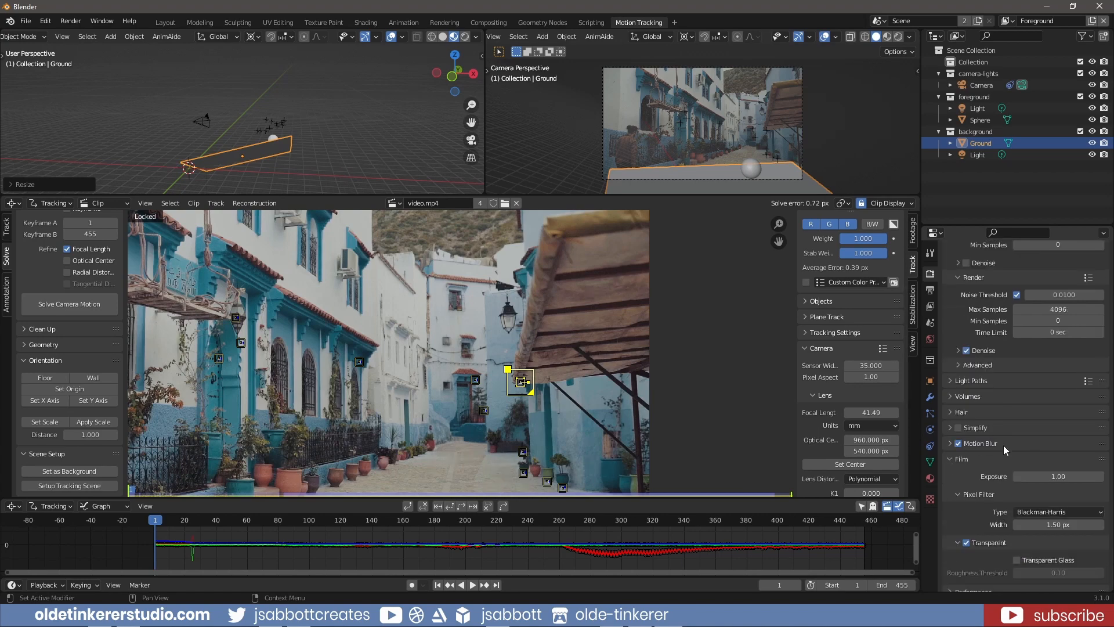
pyautogui.scroll(-1, 1004, 444)
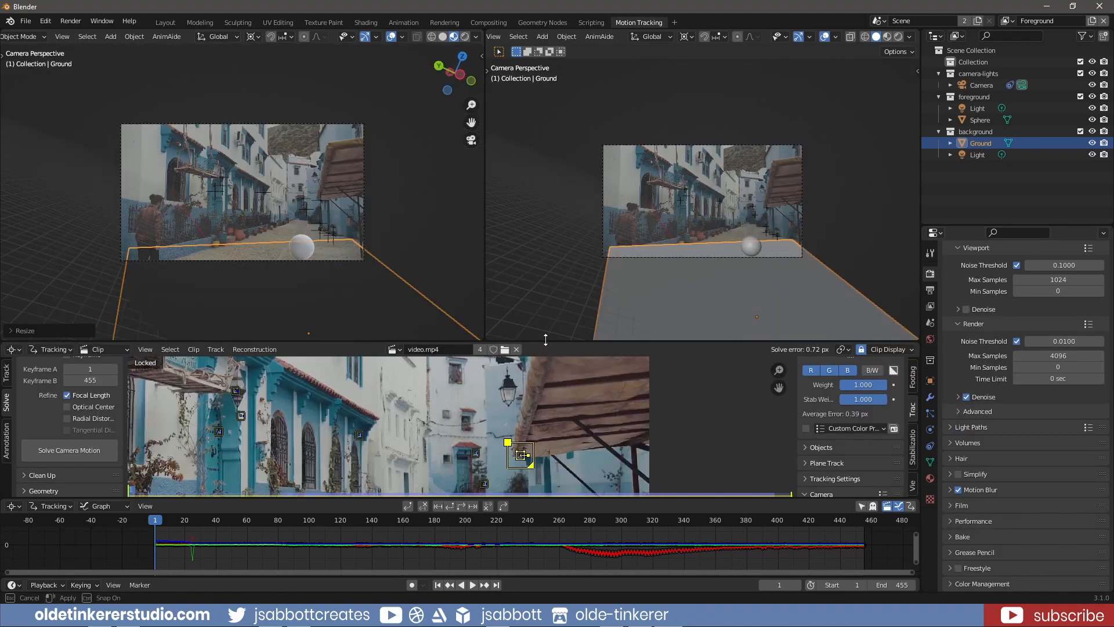
# Show the larger camera view in rendered shading and make the foreground collection active
pyautogui.click(899, 36)
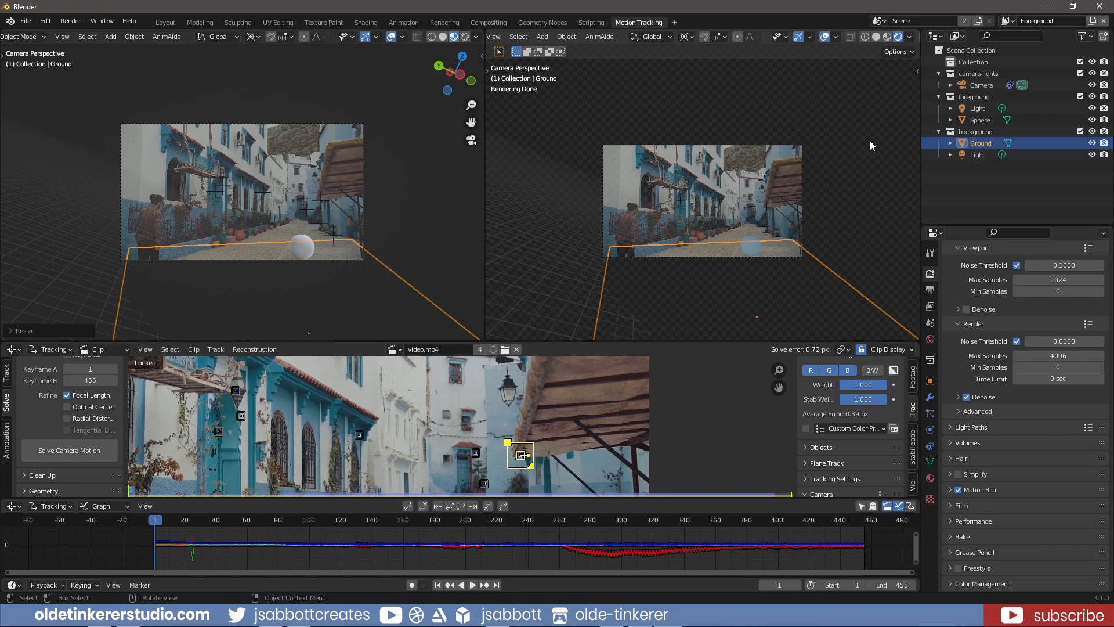
pyautogui.click(981, 97)
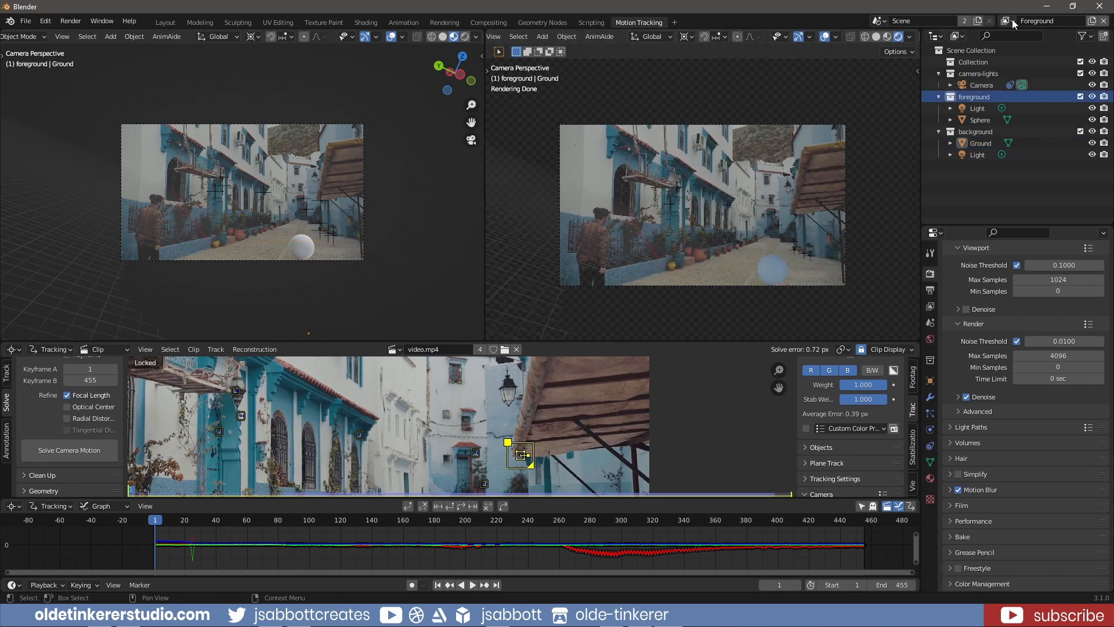
# Compare the Background and Foreground view layers in the rendered camera view, ending with Foreground active
pyautogui.click(1012, 20)
pyautogui.click(941, 50)
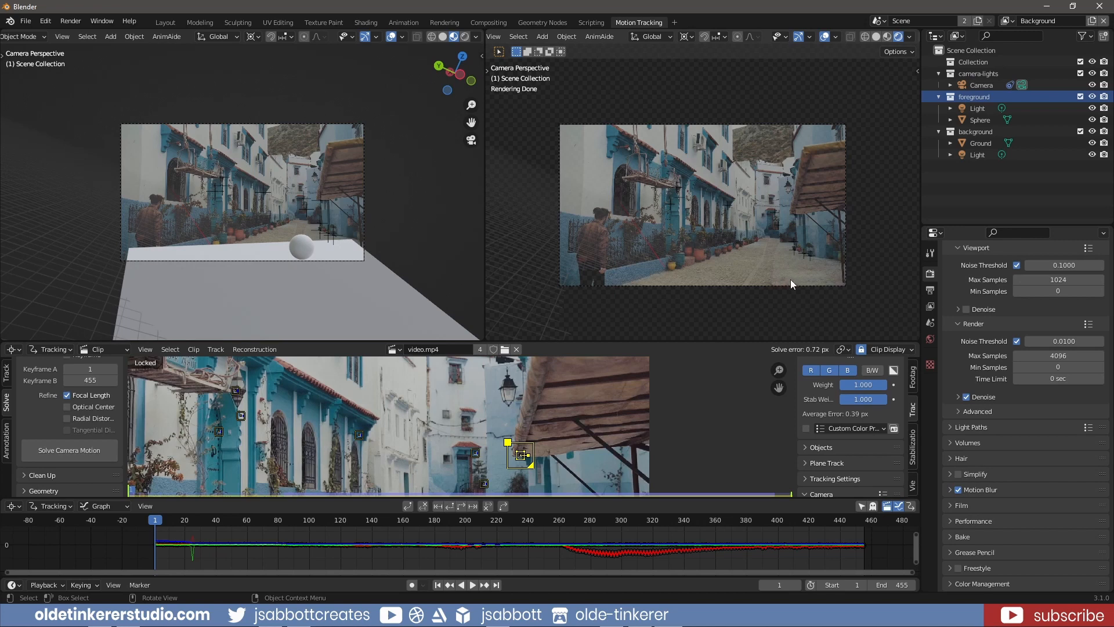
pyautogui.click(1010, 20)
pyautogui.press('Return')
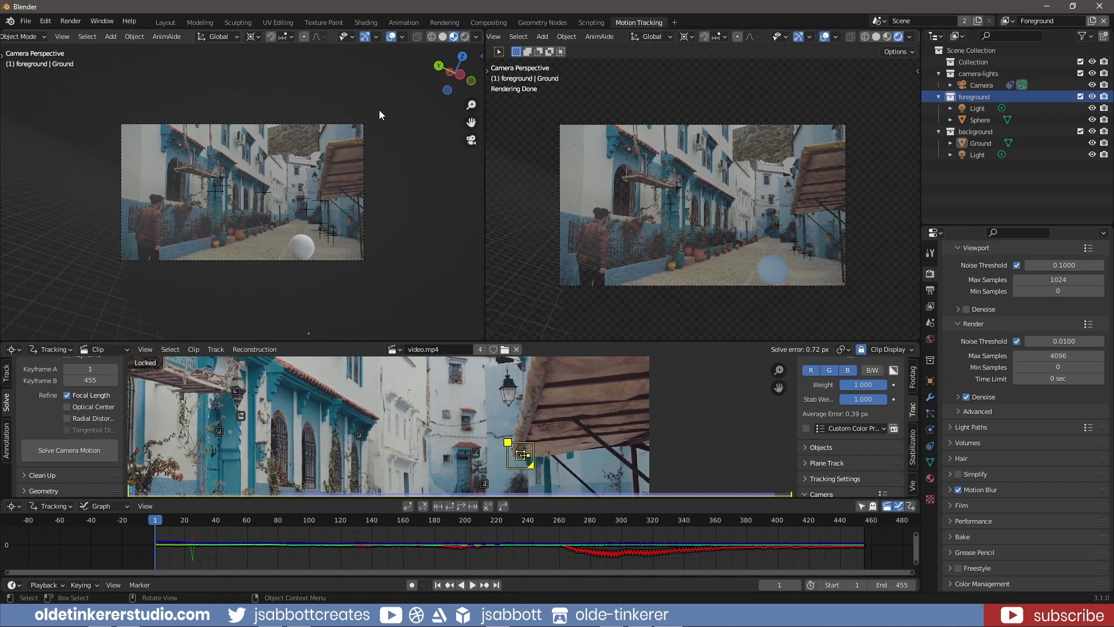
# Turn the smaller 3D view into a Shader Editor showing the World nodes, with its sidebar hidden
pyautogui.press('KP_1')
pyautogui.moveTo(341, 172); pyautogui.dragTo(325, 204, button='middle')
pyautogui.moveTo(325, 204); pyautogui.dragTo(319, 213, button='middle')
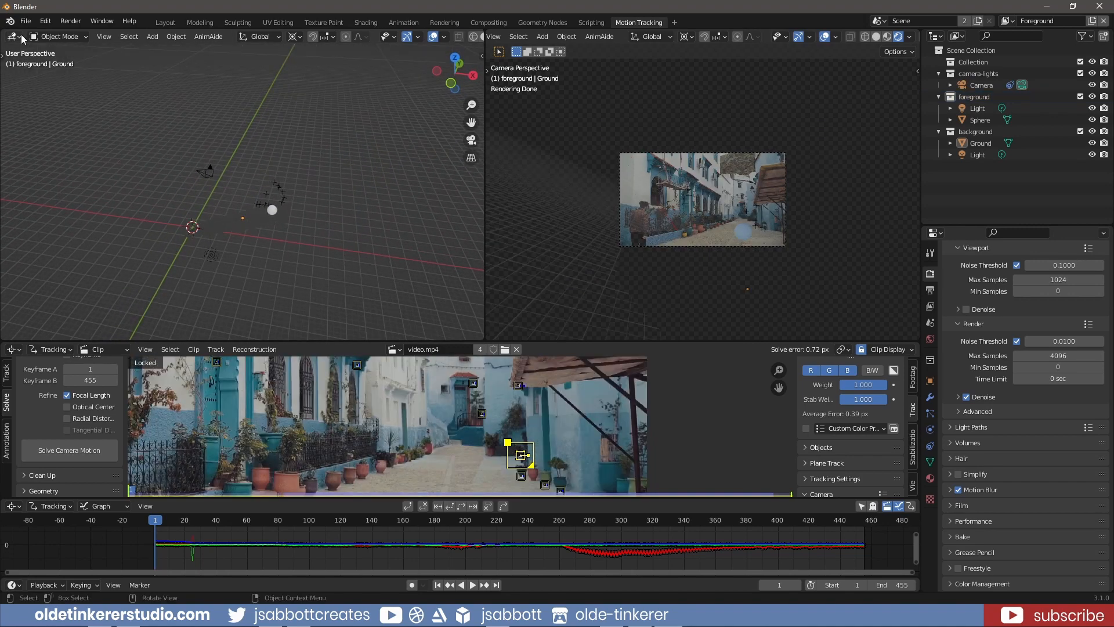
pyautogui.click(17, 36)
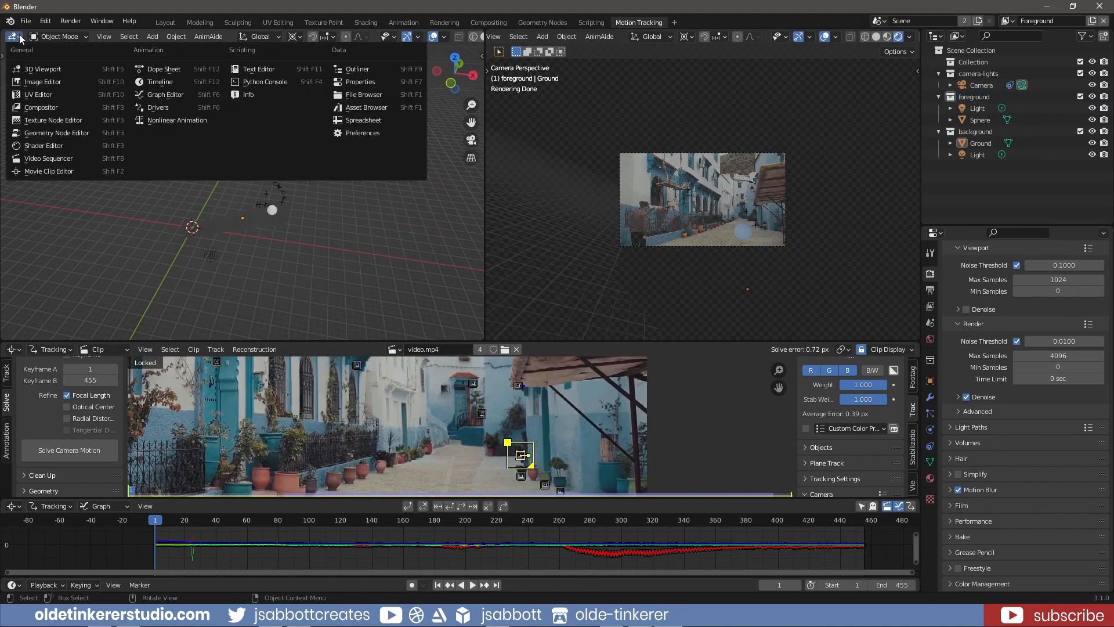
pyautogui.click(49, 148)
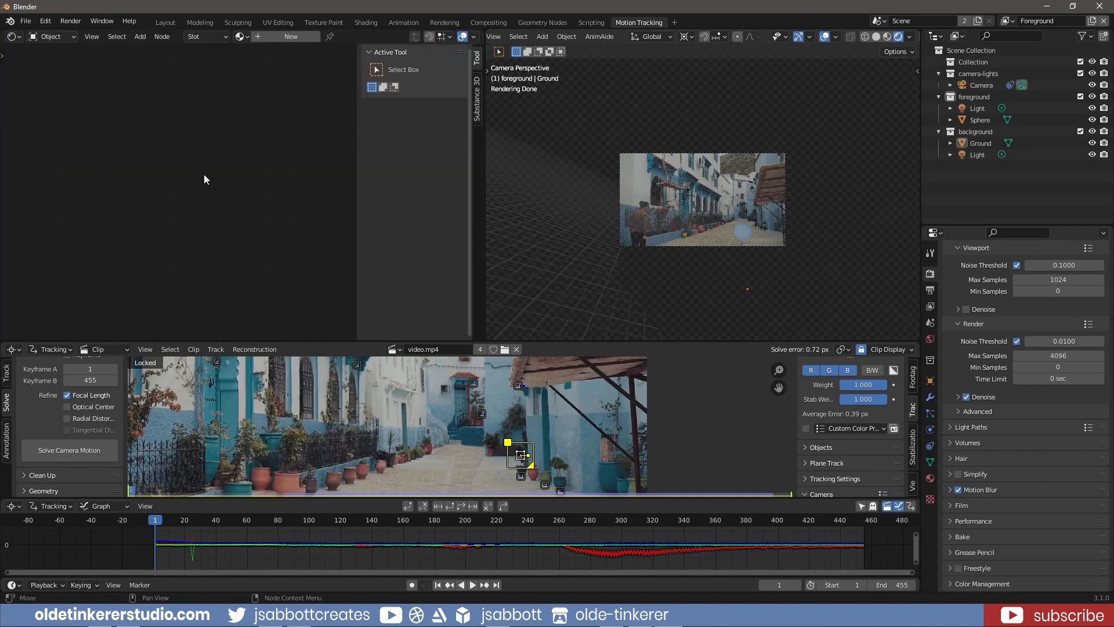
pyautogui.press('n')
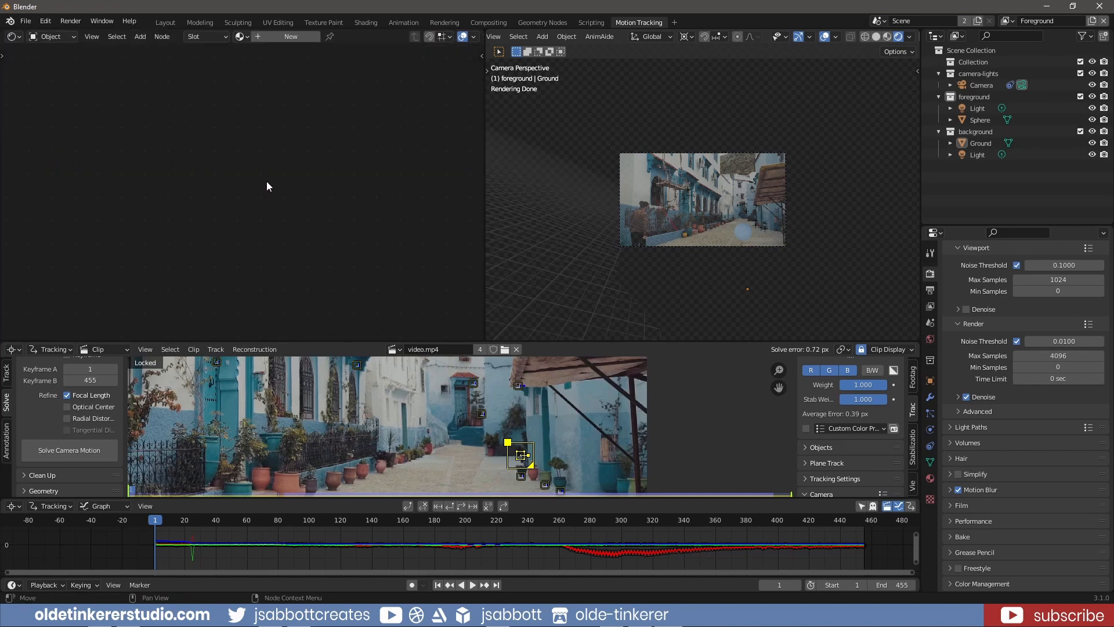
pyautogui.click(72, 36)
pyautogui.click(41, 62)
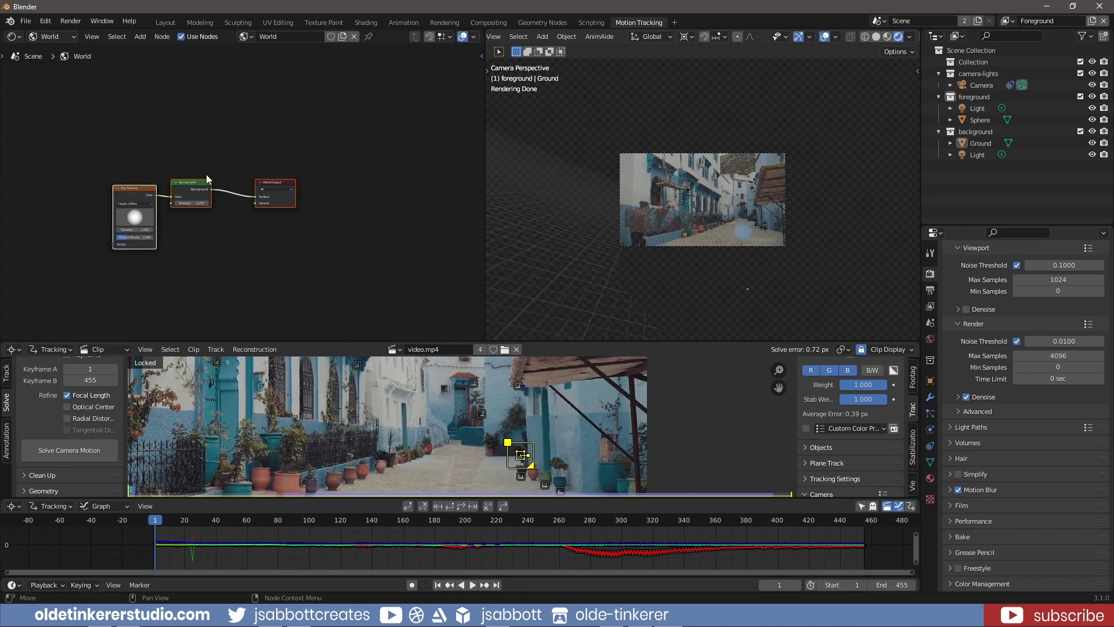
# Replace the world's Sky Texture and Background nodes with the drackenstein_quarry_1k.exr image, linking its Color to the World Output's Surface
pyautogui.moveTo(170, 134); pyautogui.dragTo(284, 134, button='middle')
pyautogui.scroll(2, 343, 225)
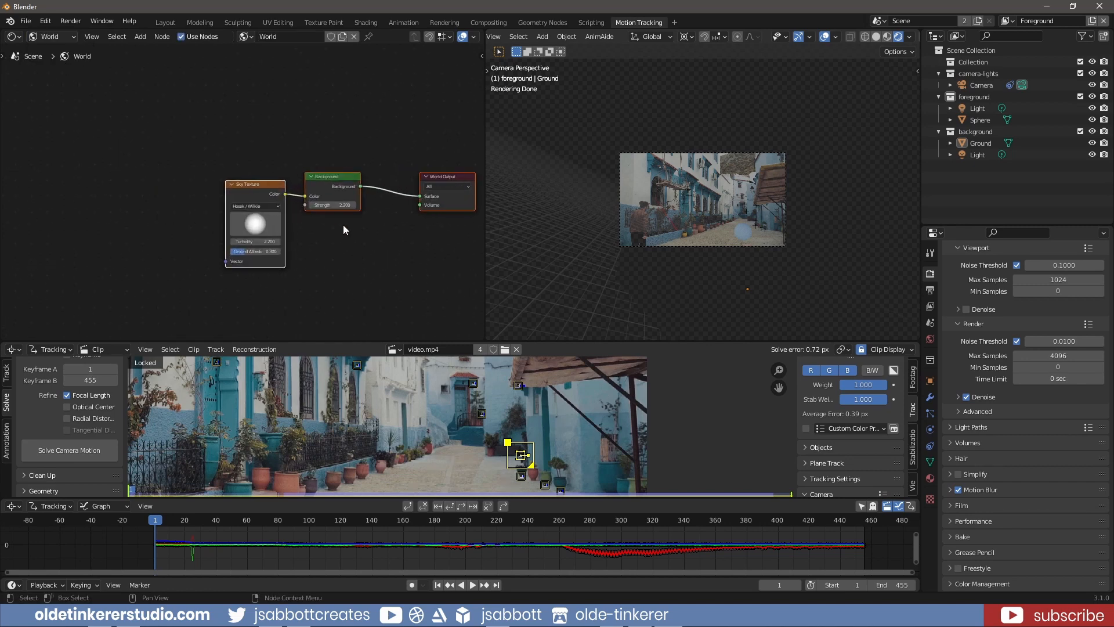
pyautogui.scroll(2, 343, 225)
pyautogui.moveTo(316, 243); pyautogui.dragTo(313, 243, button='middle')
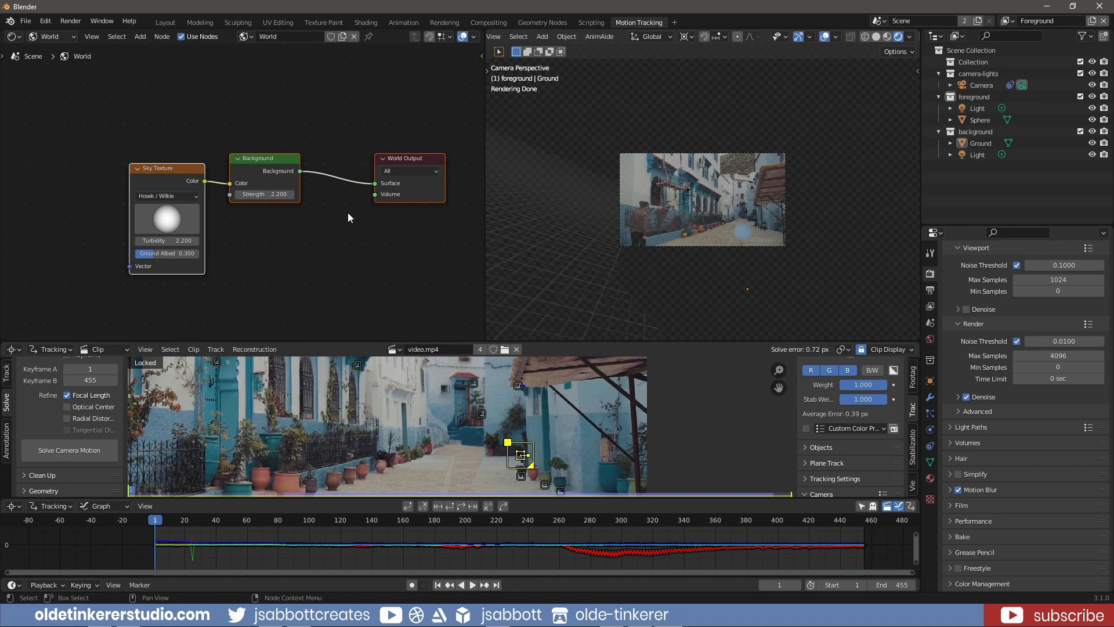
pyautogui.moveTo(373, 183); pyautogui.dragTo(342, 200)
pyautogui.moveTo(311, 280); pyautogui.dragTo(124, 142)
pyautogui.press('Delete')
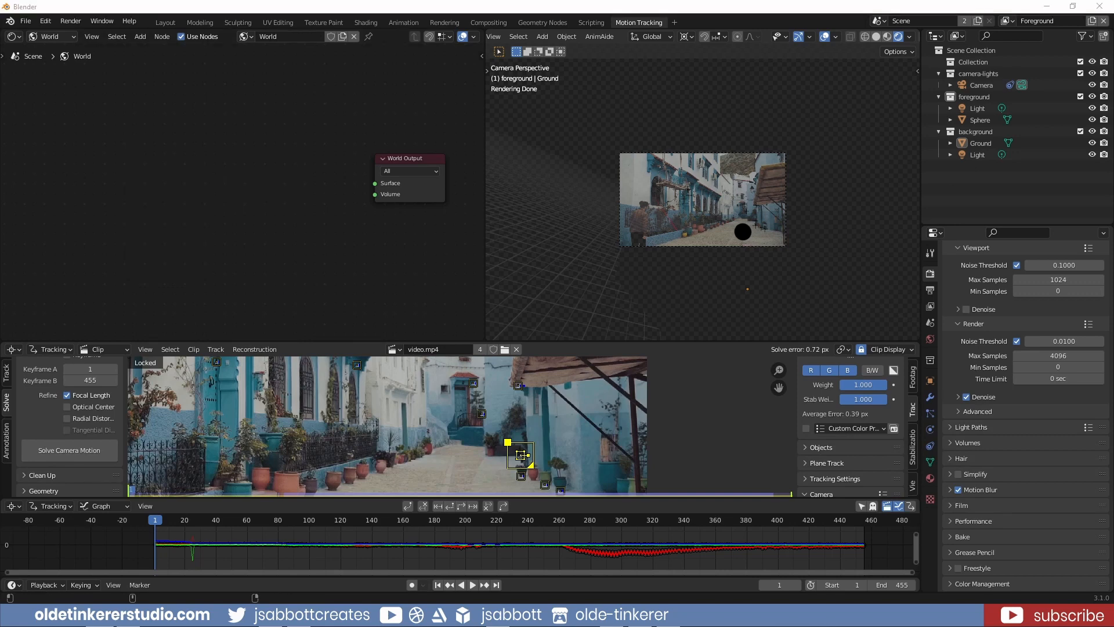
pyautogui.moveTo(82, 196); pyautogui.dragTo(207, 176)
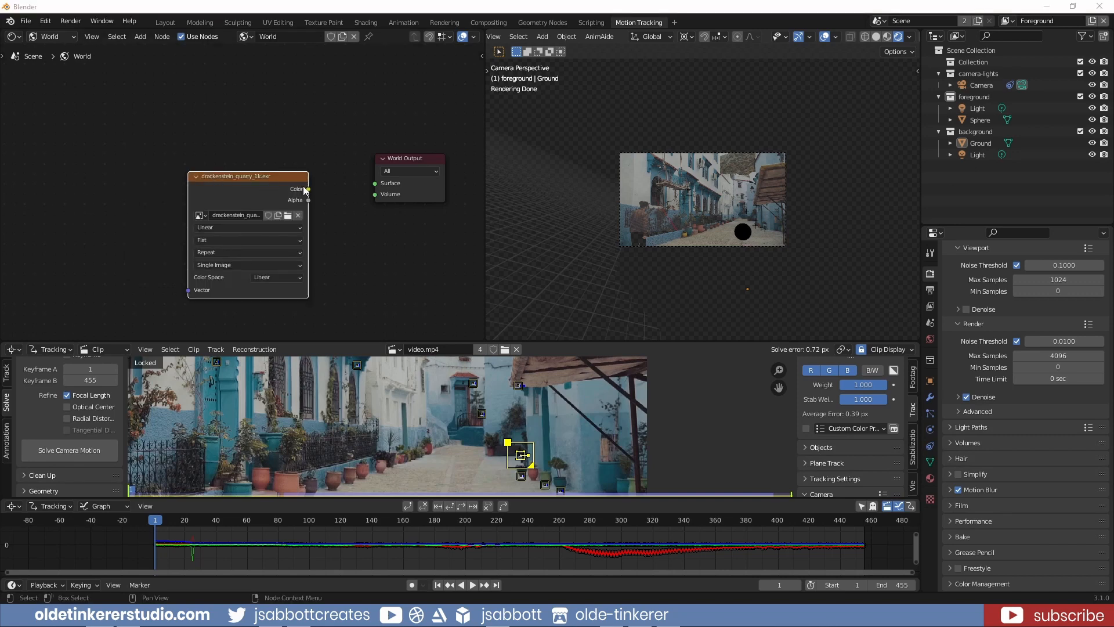
pyautogui.moveTo(308, 189); pyautogui.dragTo(371, 184)
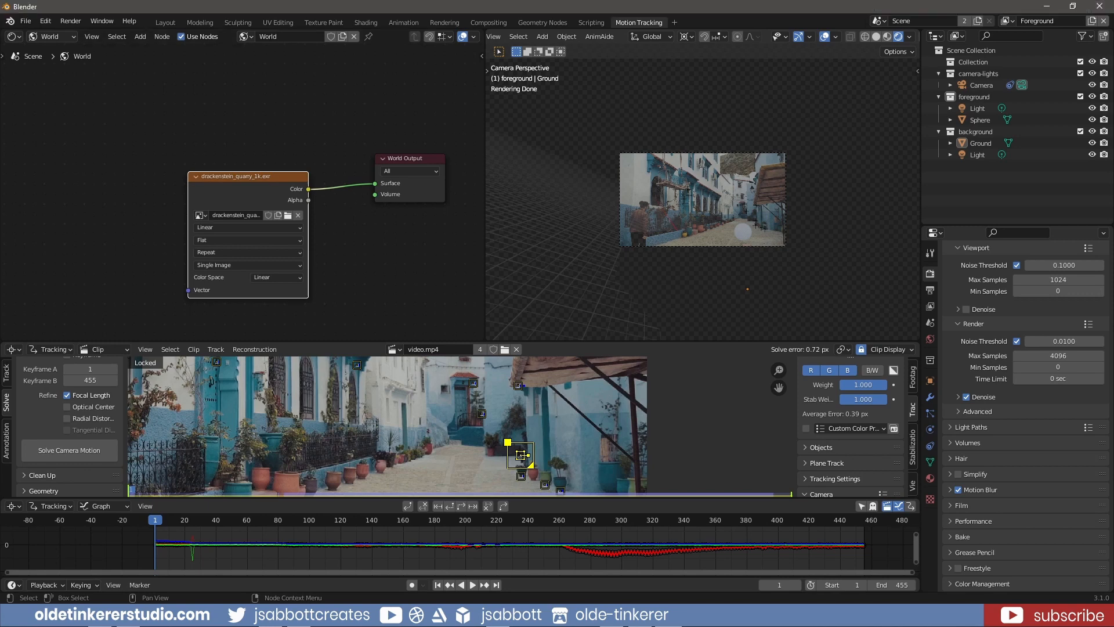
# Create a new object material on the sphere and set its Principled BSDF roughness to 1.000
pyautogui.click(51, 36)
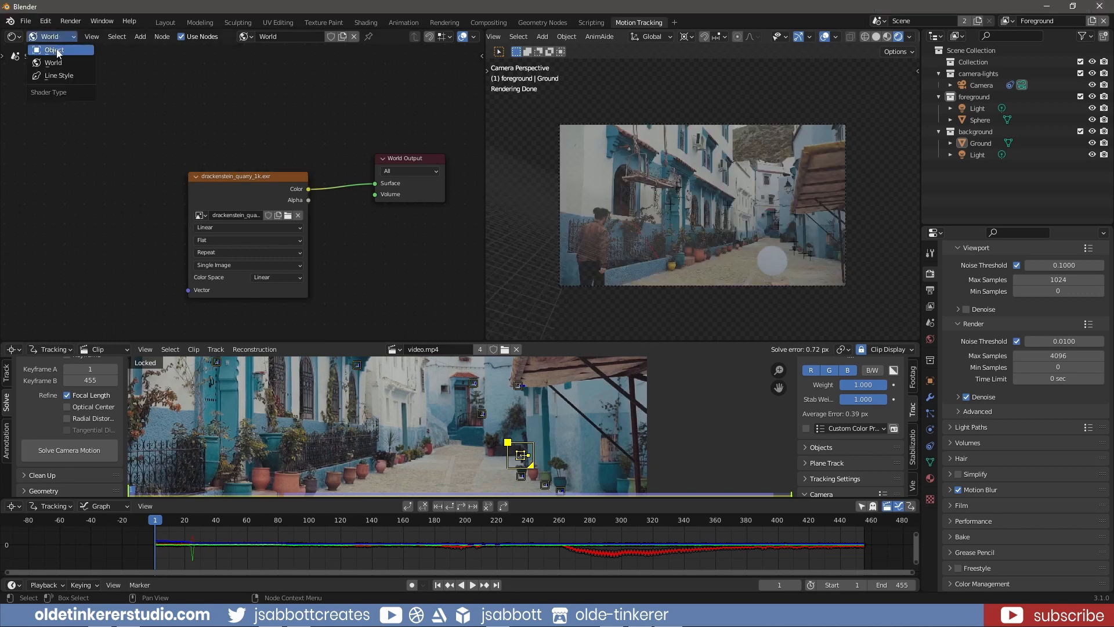
pyautogui.click(58, 55)
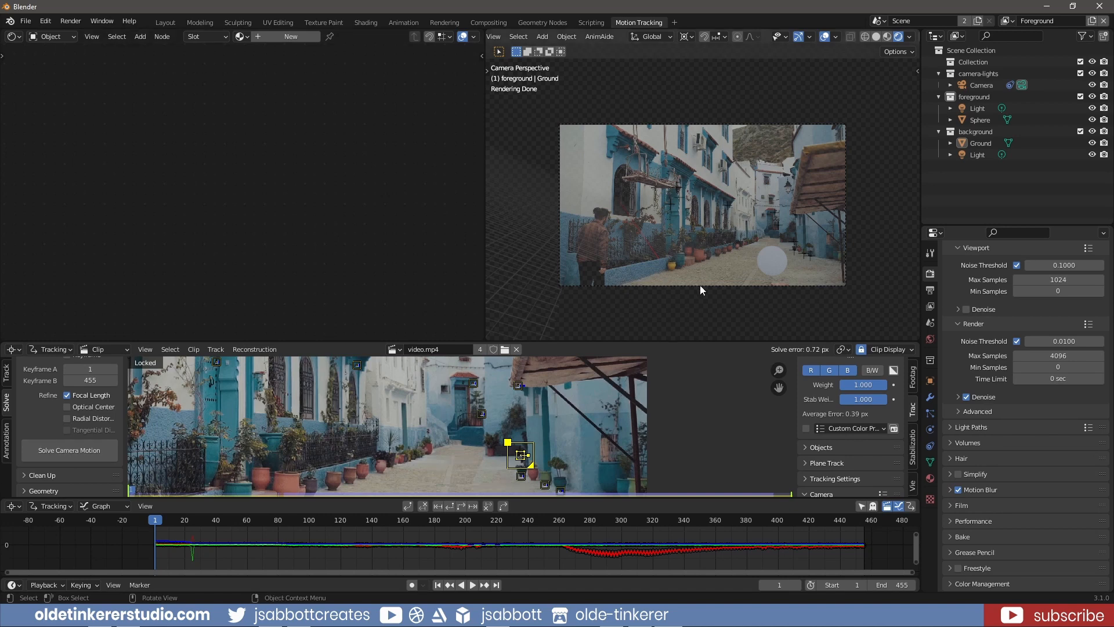
pyautogui.click(779, 256)
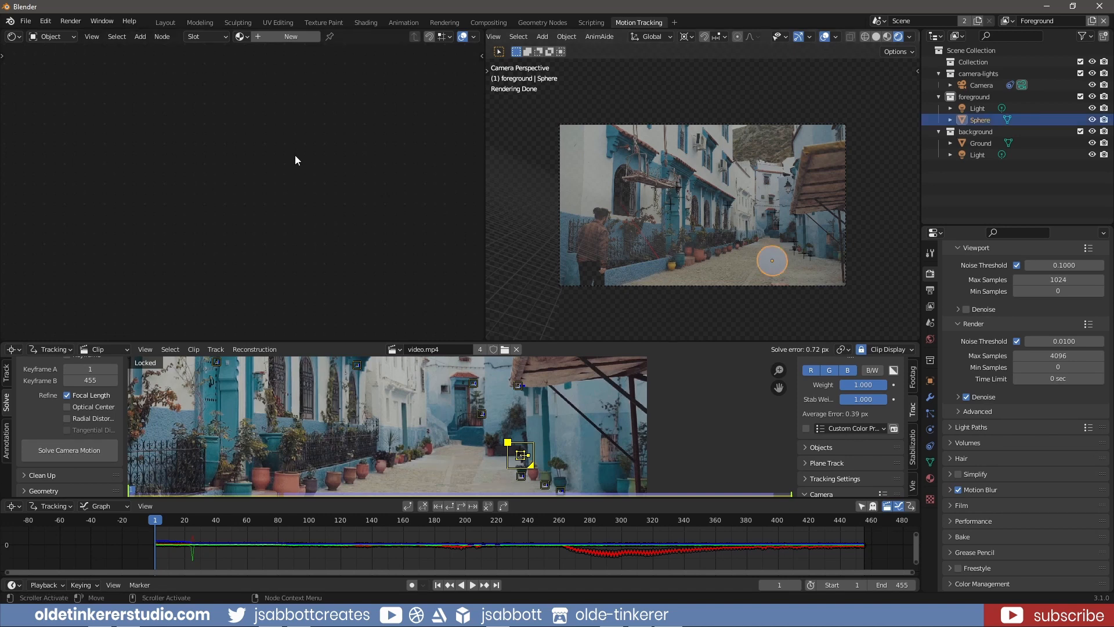
pyautogui.click(281, 37)
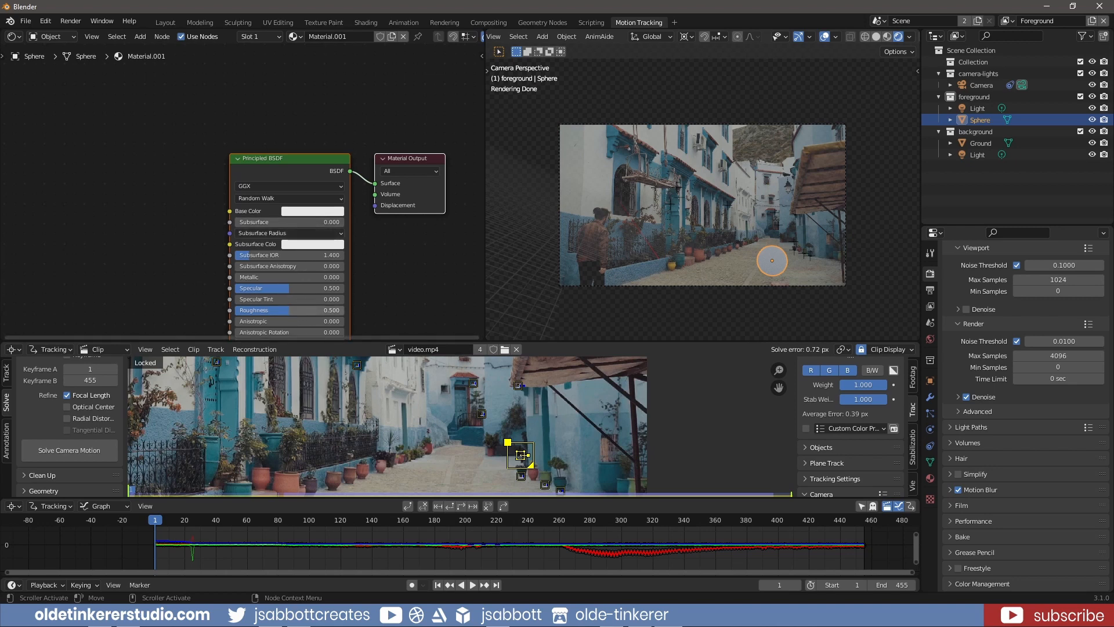
pyautogui.moveTo(289, 310); pyautogui.dragTo(345, 310)
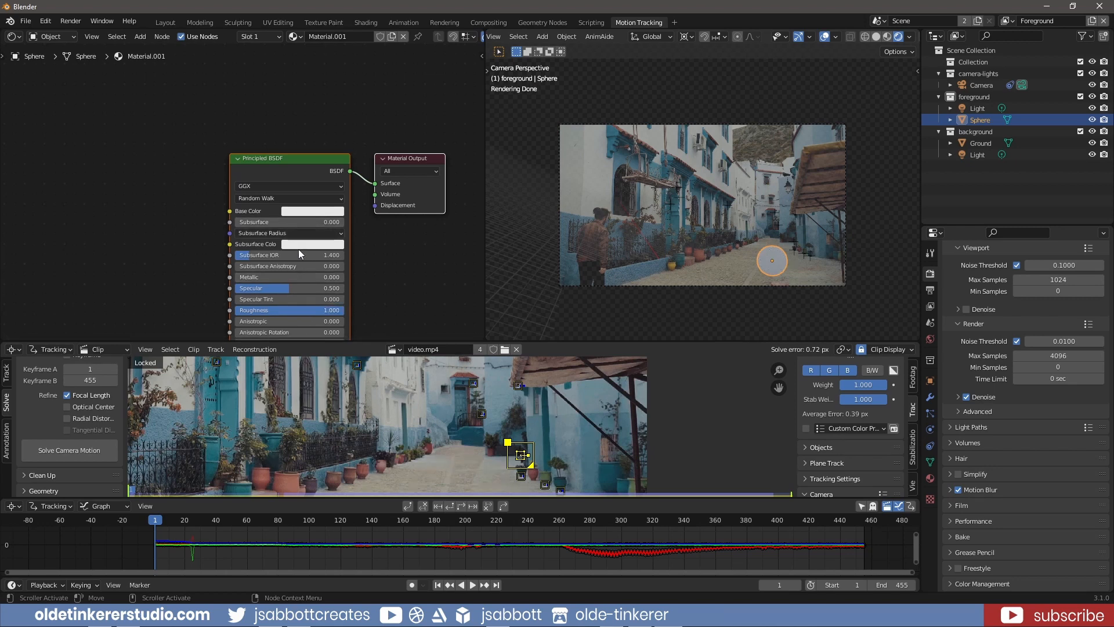
# Sample the sphere's base color from the blue building in the footage and brighten it to a medium blue
pyautogui.click(308, 212)
pyautogui.click(367, 169)
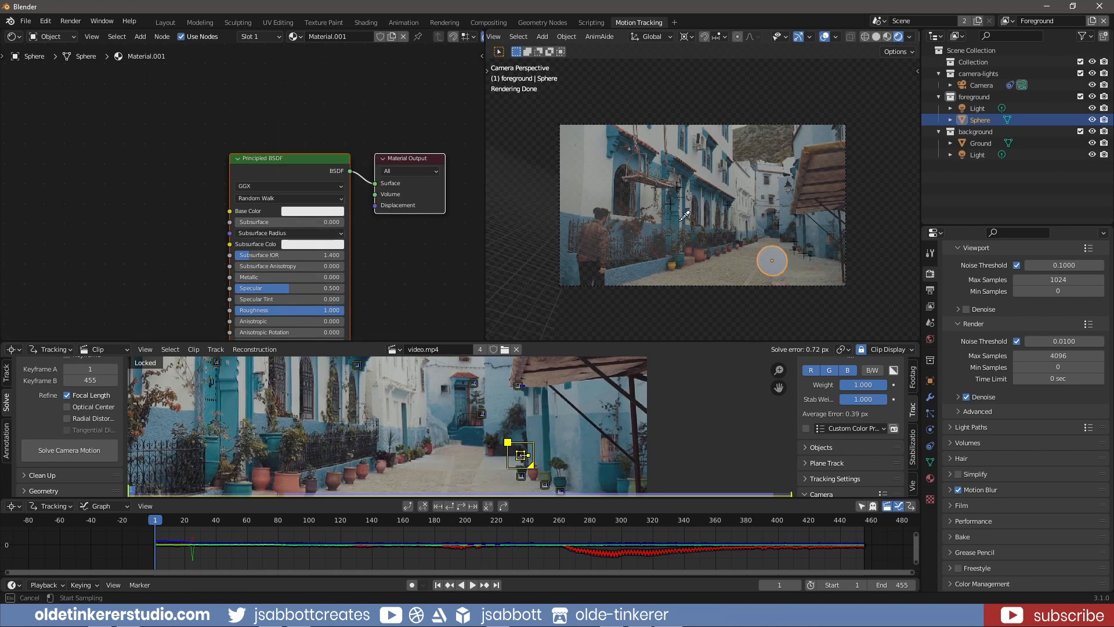
pyautogui.click(684, 173)
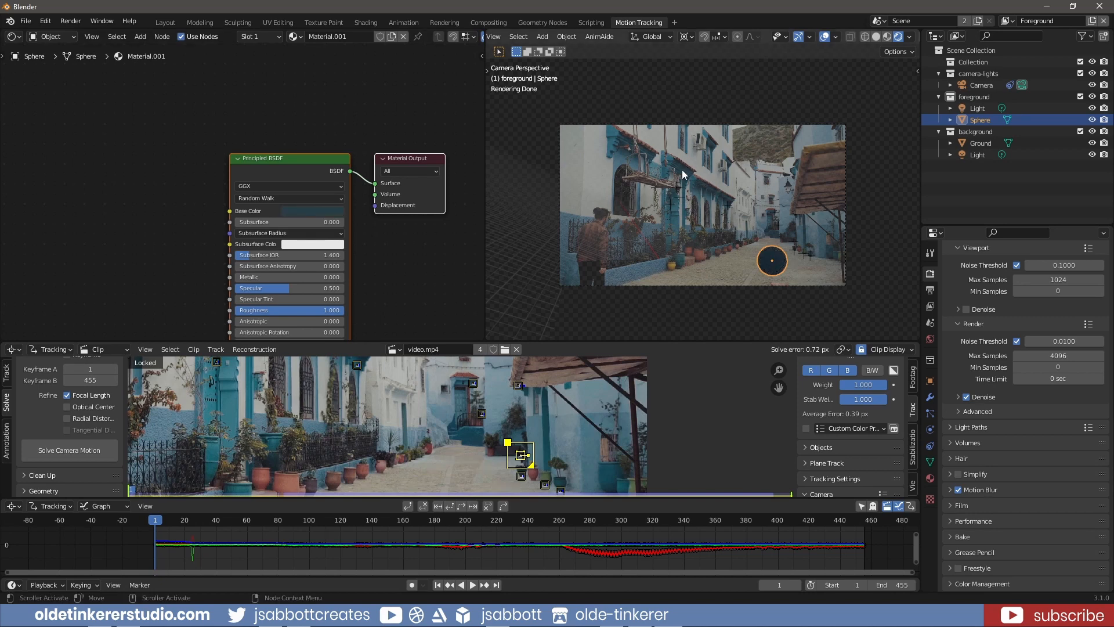
pyautogui.click(312, 211)
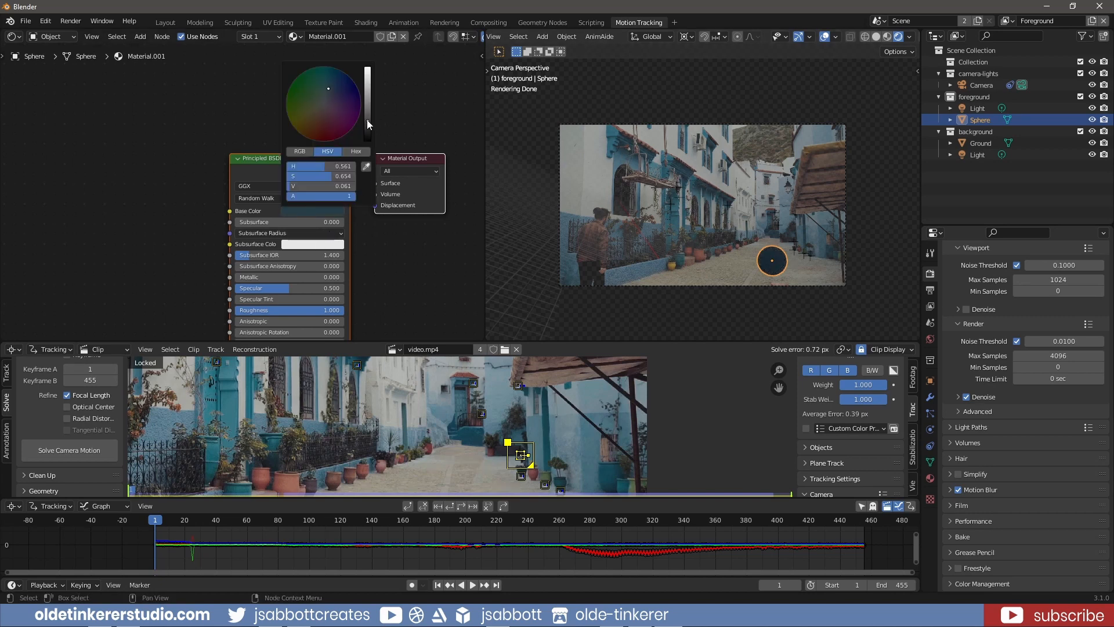
pyautogui.moveTo(367, 119); pyautogui.dragTo(367, 95)
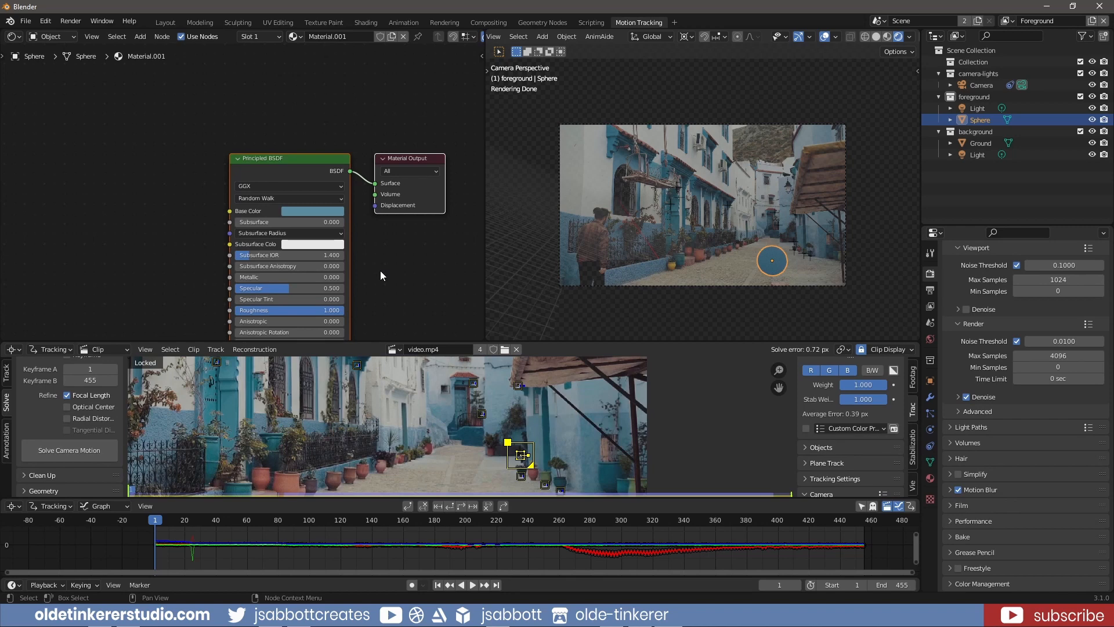
# Enlarge the clip editor area and enable the Denoising Data pass for the Foreground view layer
pyautogui.moveTo(383, 341); pyautogui.dragTo(383, 302)
pyautogui.click(930, 307)
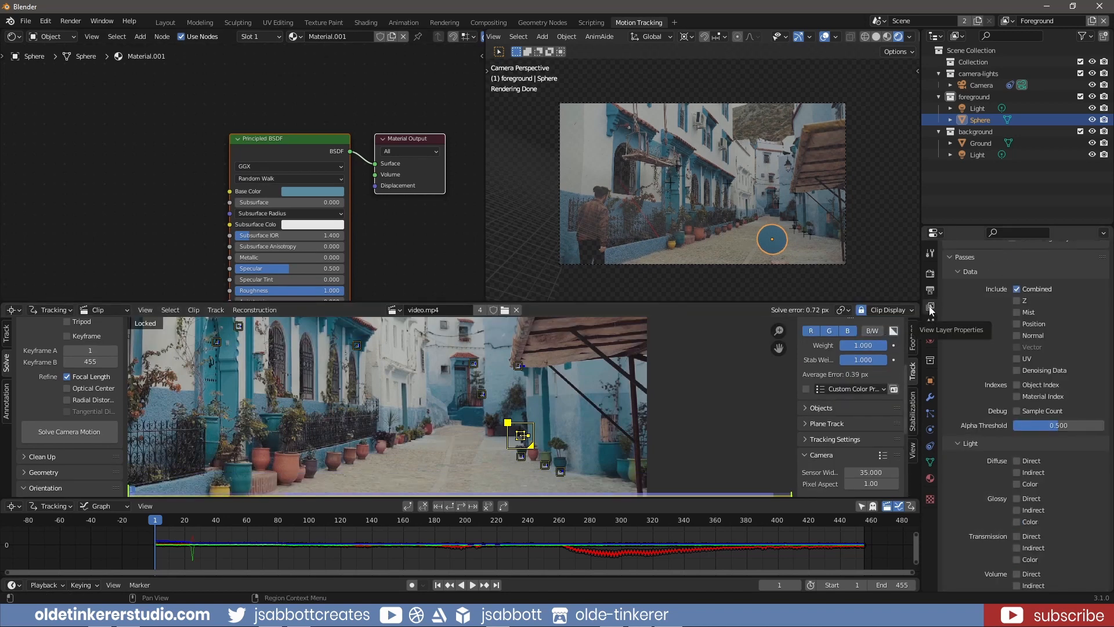
pyautogui.click(1015, 371)
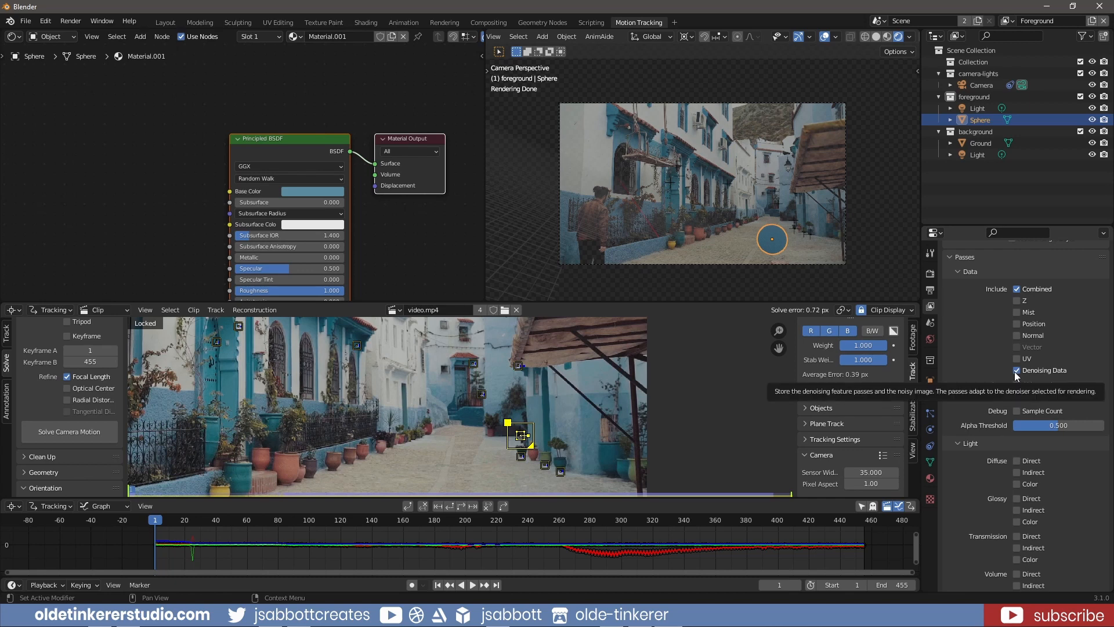
pyautogui.scroll(3, 967, 364)
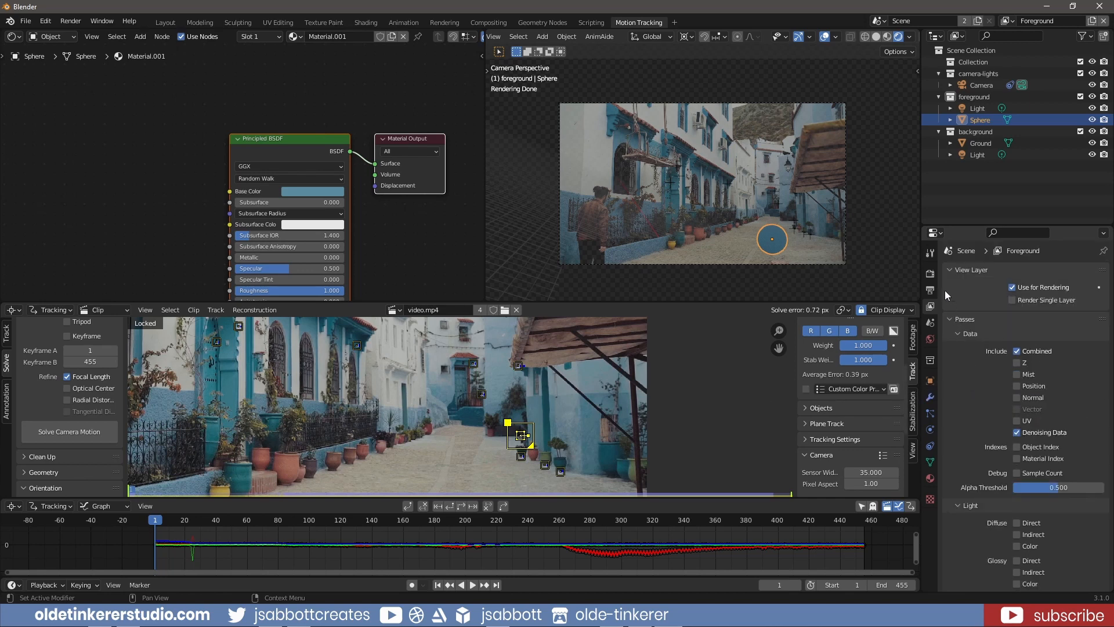
# Set the Cycles viewport max samples to 20
pyautogui.click(931, 274)
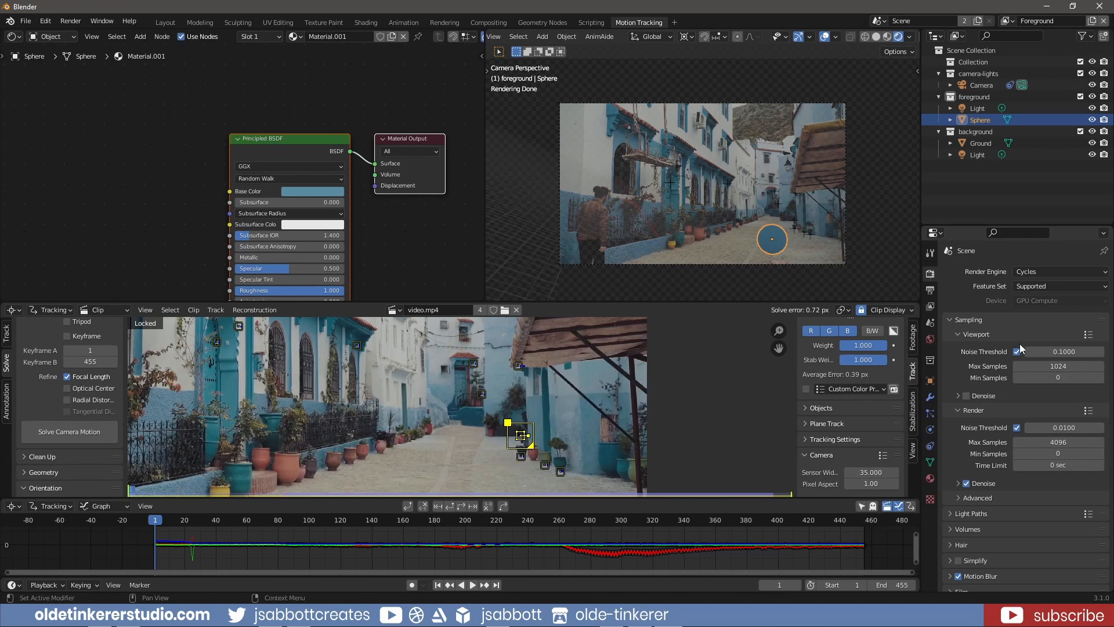
pyautogui.doubleClick(1064, 367)
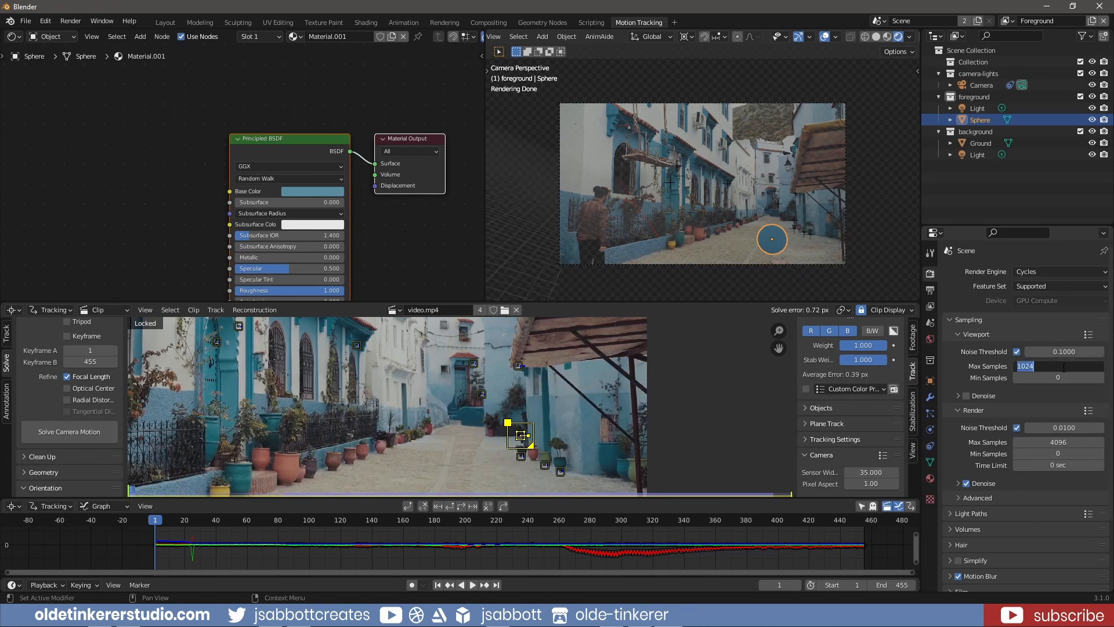
pyautogui.write('20')
pyautogui.press('Return')
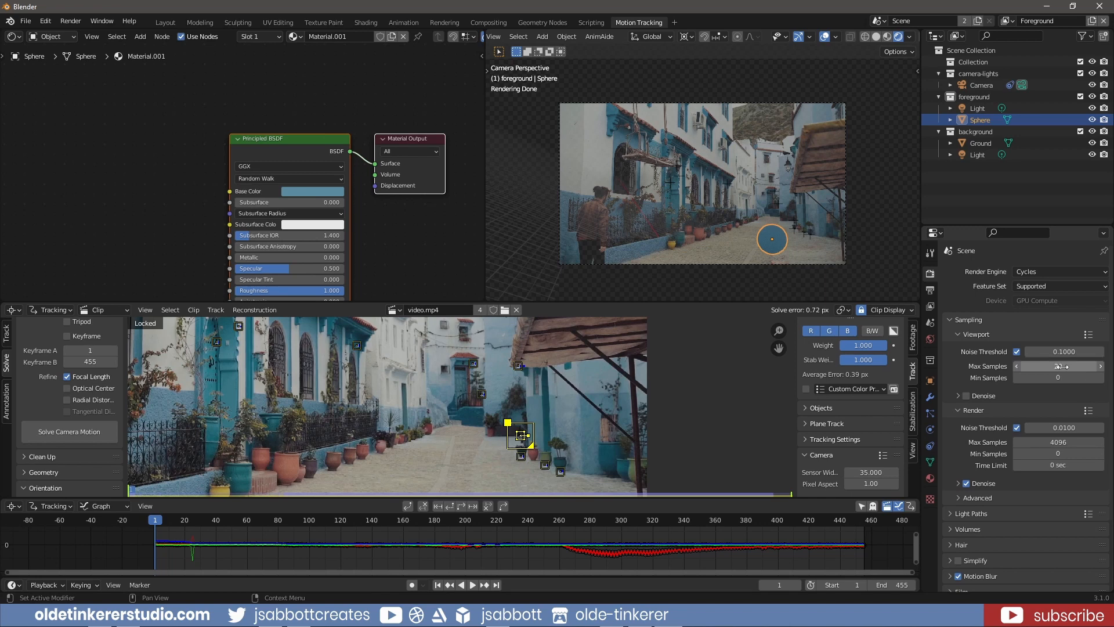
# Play the animation through to frame 62 and render that frame as a still image
pyautogui.press('space')
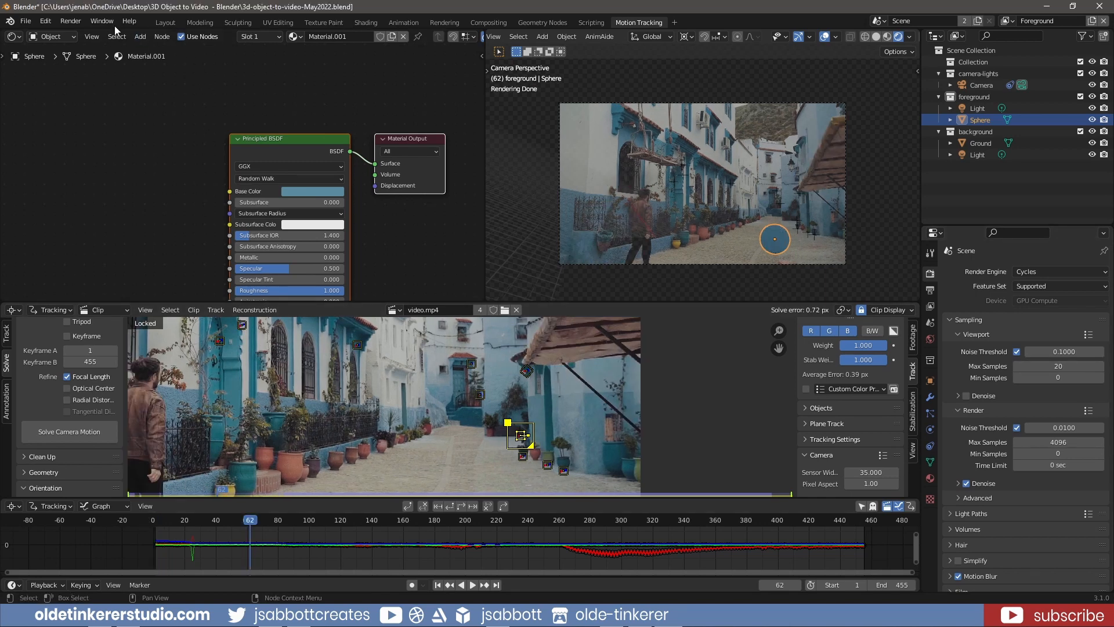
pyautogui.click(70, 20)
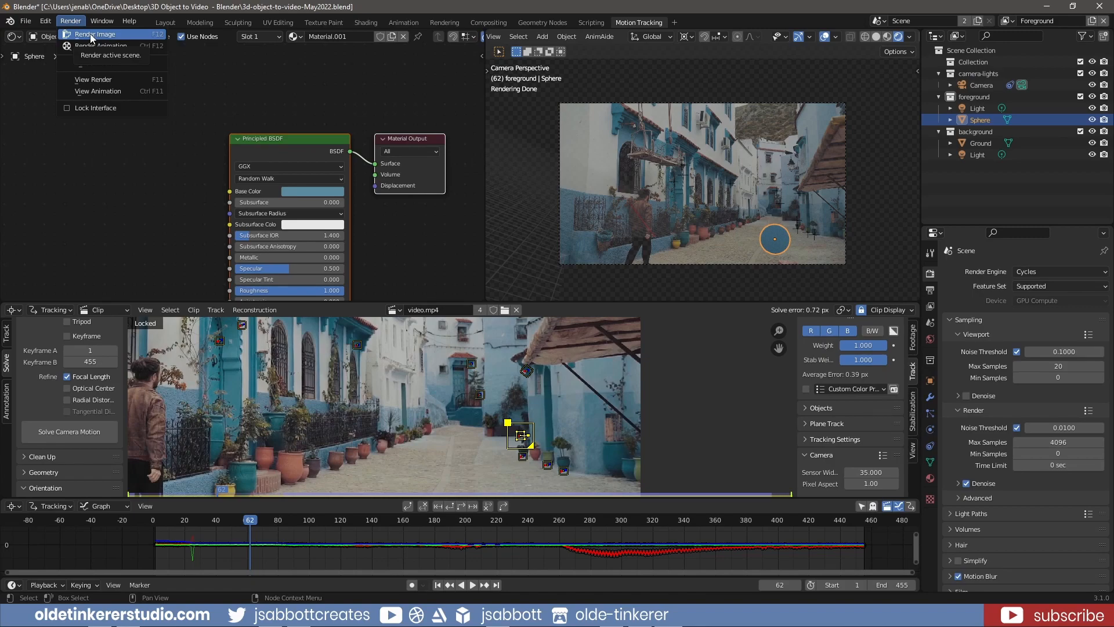
pyautogui.click(91, 36)
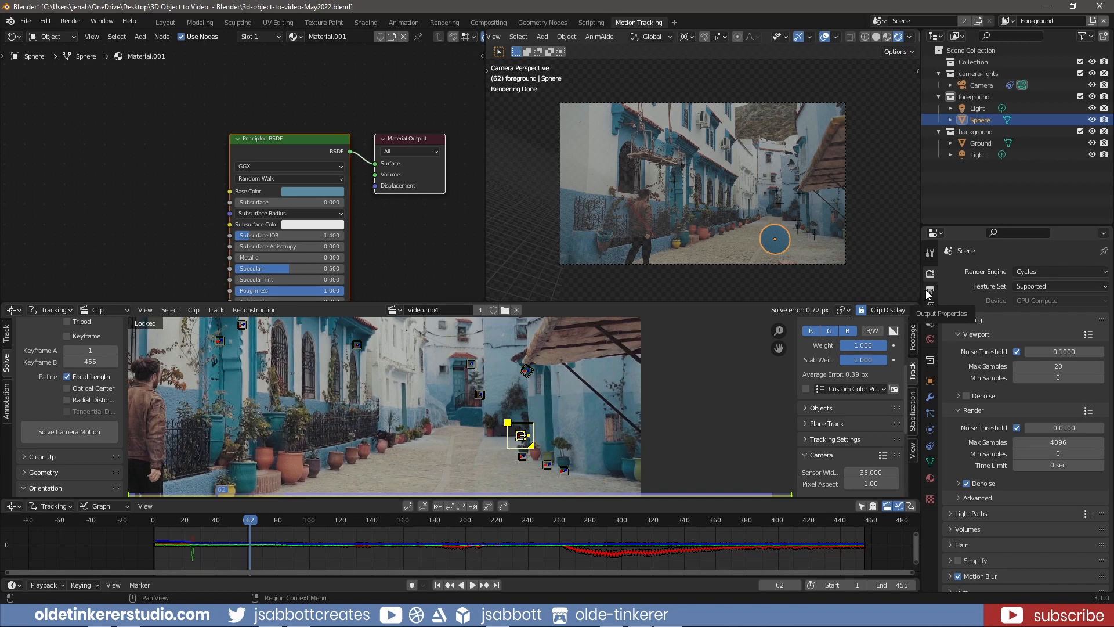
# Set the render output to FFmpeg Video with a QuickTime container, saving to the project's folder
pyautogui.click(930, 290)
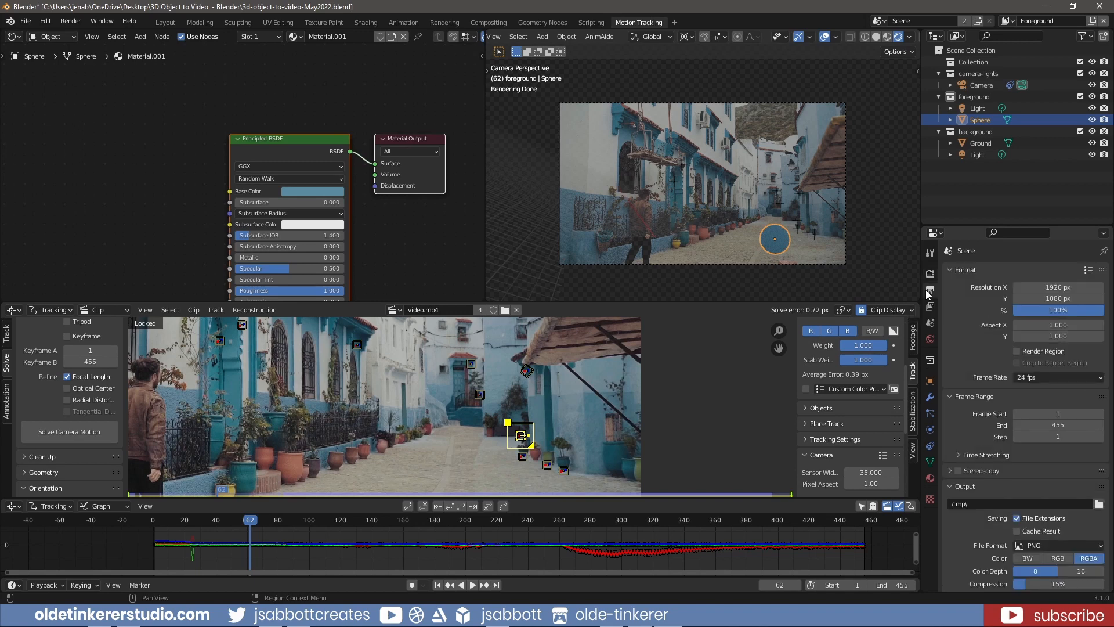
pyautogui.scroll(-3, 968, 397)
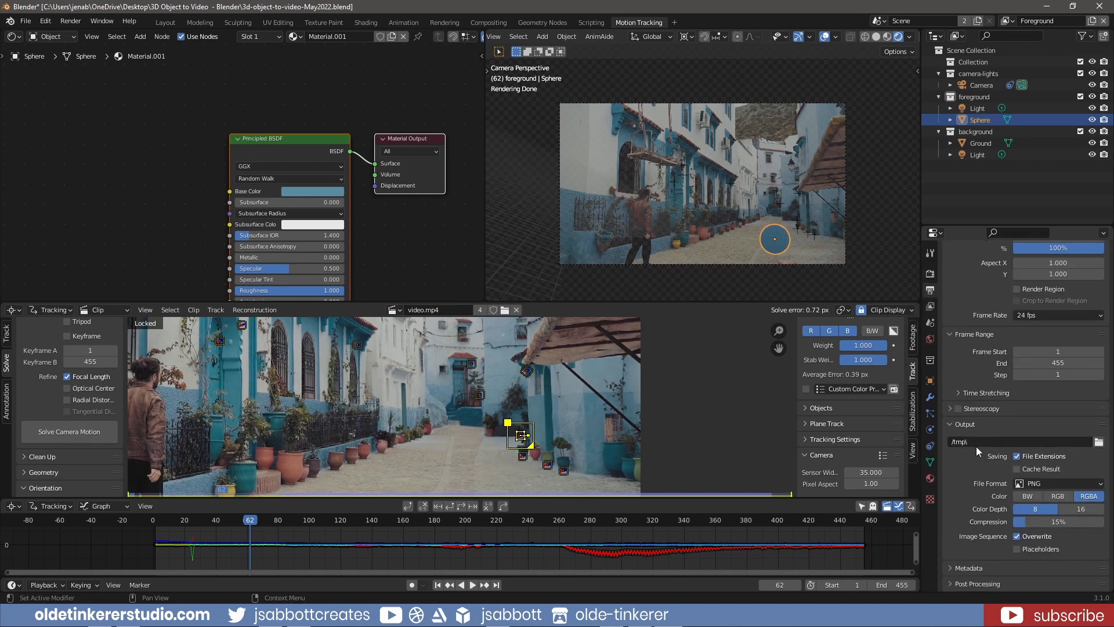
pyautogui.click(1050, 485)
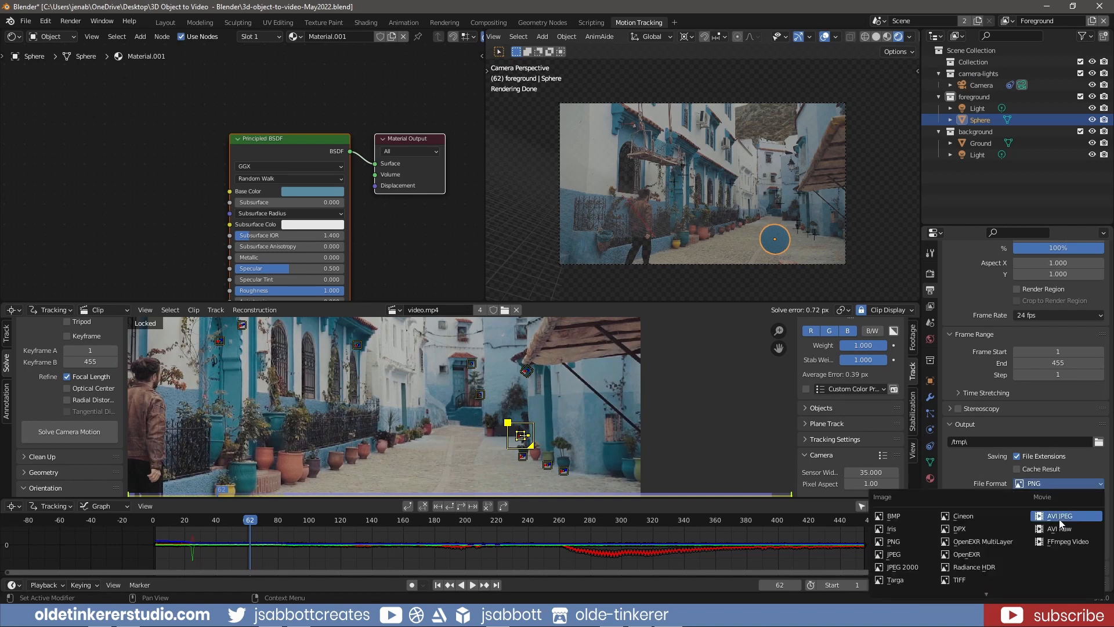
pyautogui.click(1061, 545)
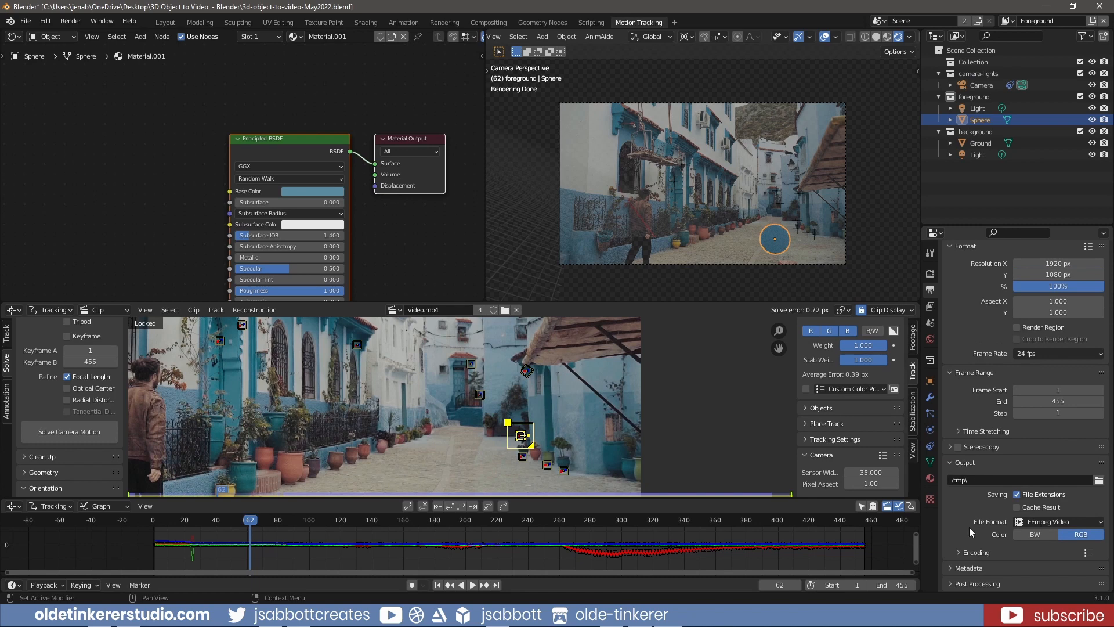
pyautogui.click(960, 552)
pyautogui.scroll(-3, 1009, 464)
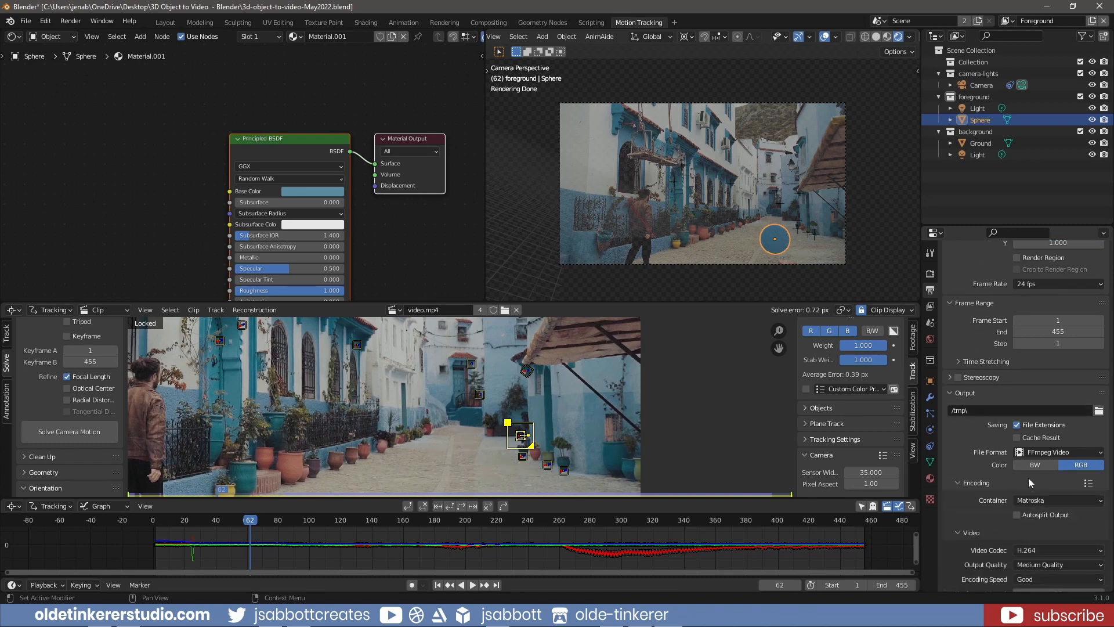
pyautogui.click(1049, 503)
pyautogui.click(1042, 436)
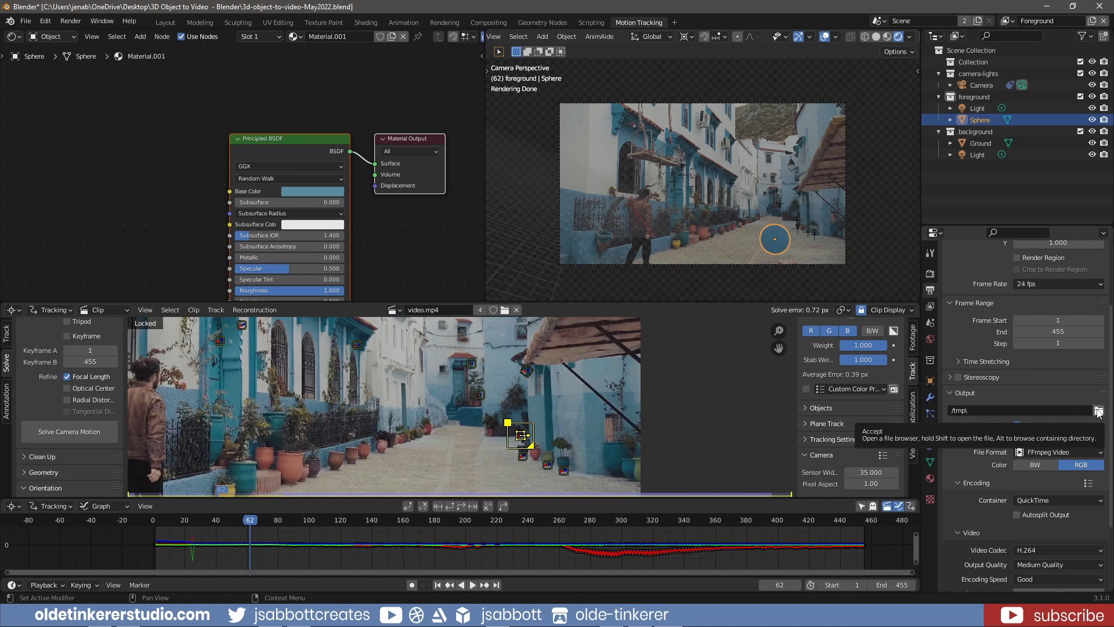
# Save the Blender file and render the full animation
pyautogui.click(25, 21)
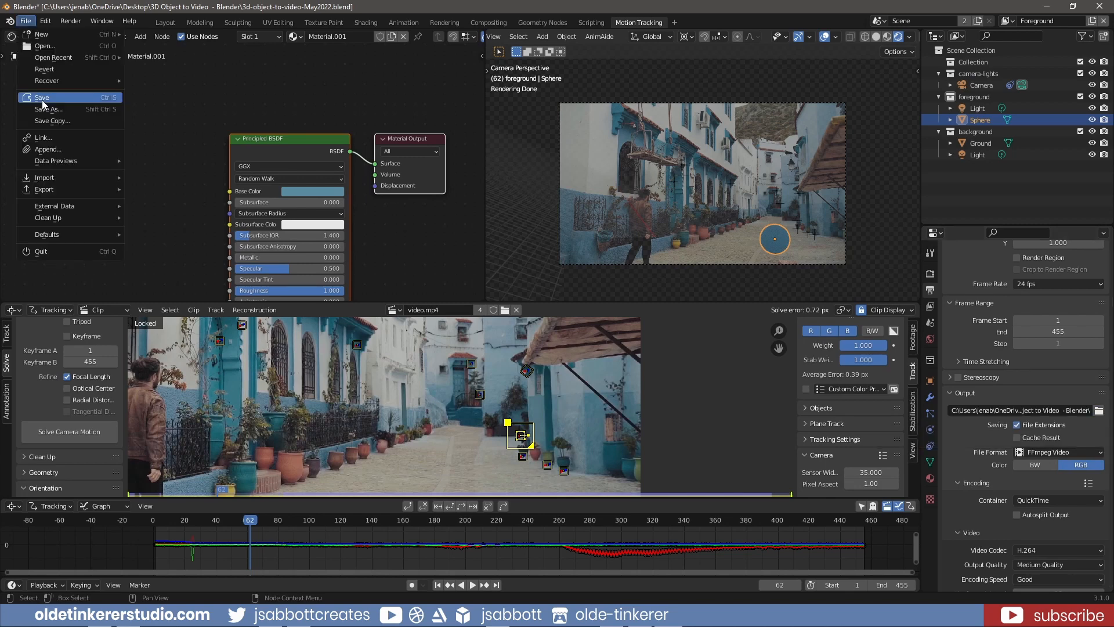
pyautogui.click(46, 103)
pyautogui.click(70, 21)
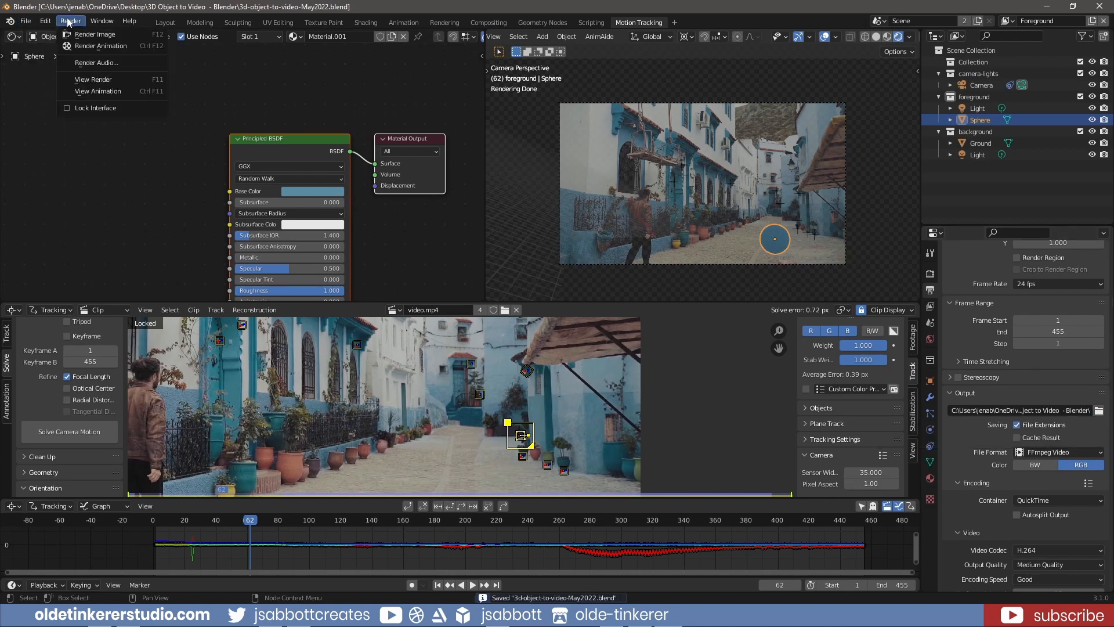
pyautogui.click(138, 45)
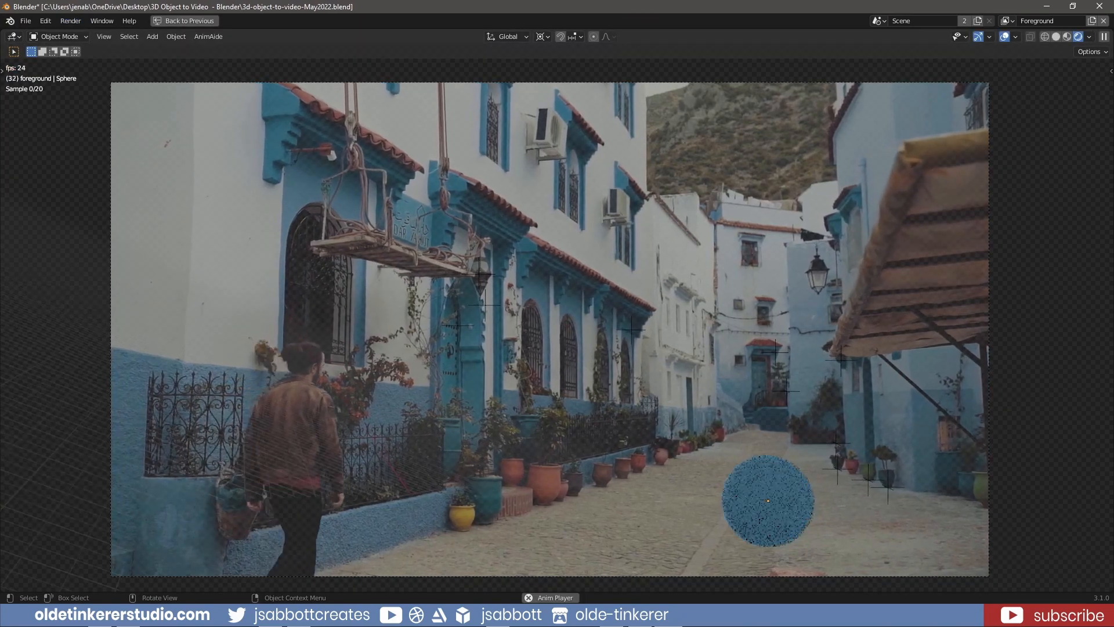